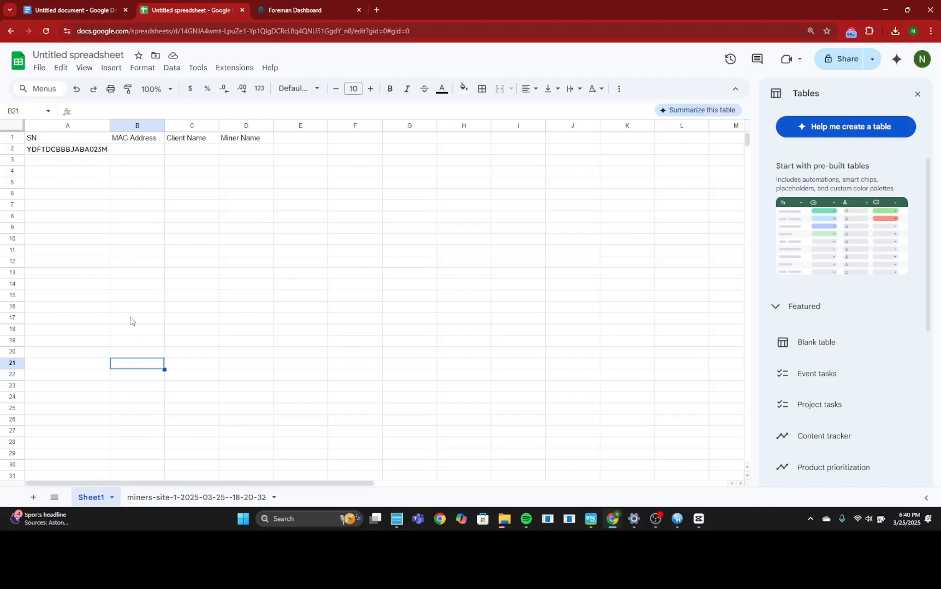
Step: Review the SN, MAC Address, Client Name and Miner Name cells in row 2 of Sheet1 and the exported miners-site-1 sheet
click(53, 155)
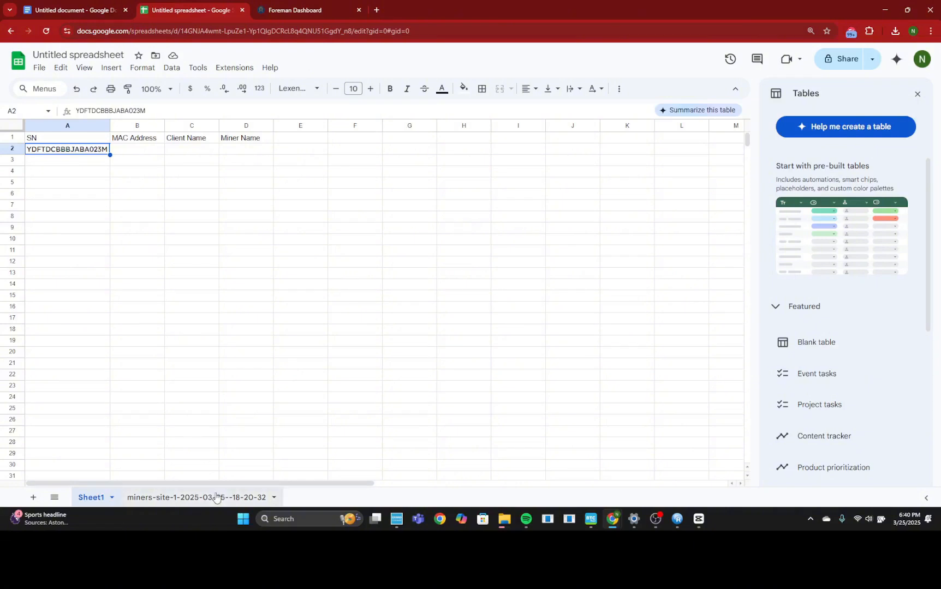
click(137, 152)
click(197, 157)
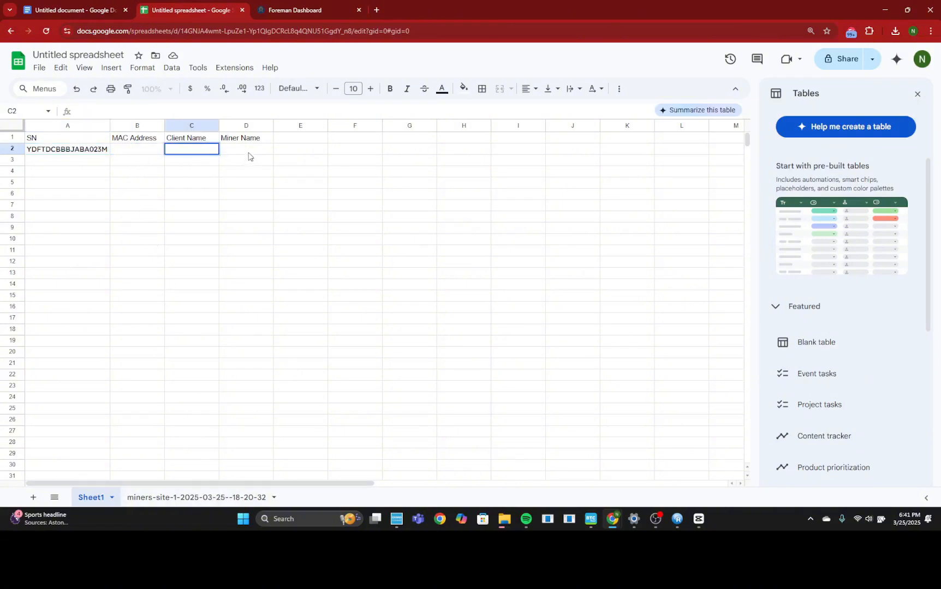
click(250, 155)
click(197, 497)
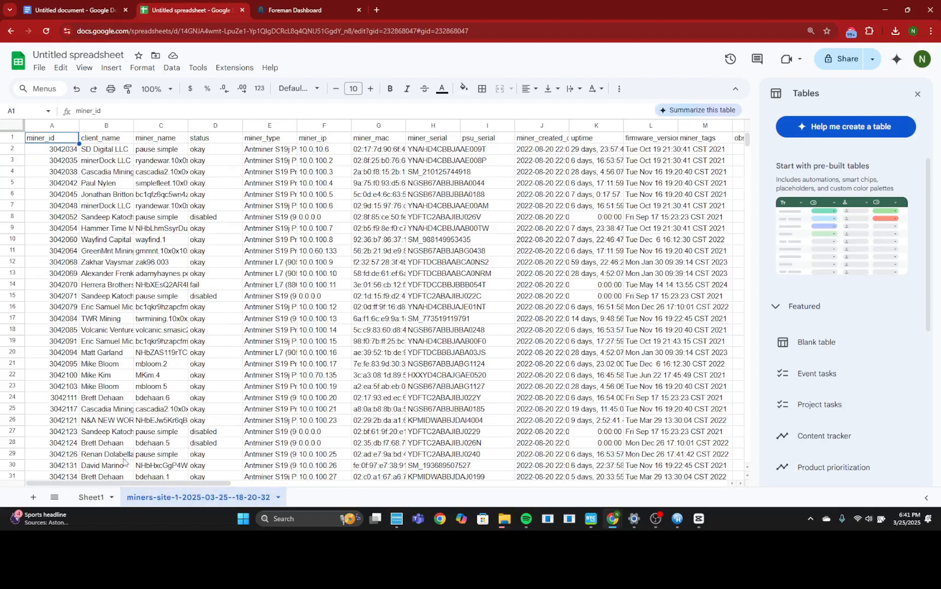
click(99, 493)
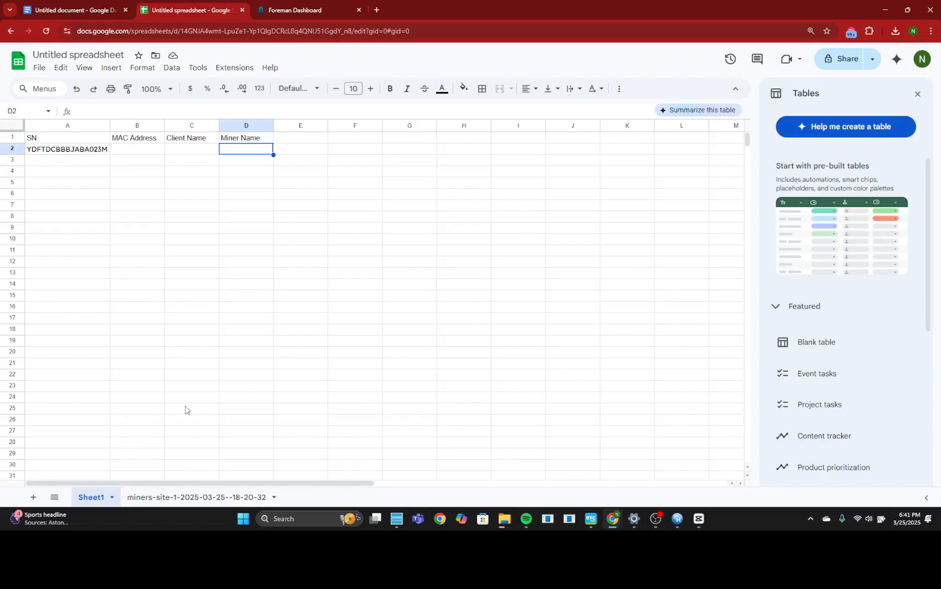
Step: Move the miner_serial column of the miners-site-1 sheet to the front as column A
click(195, 497)
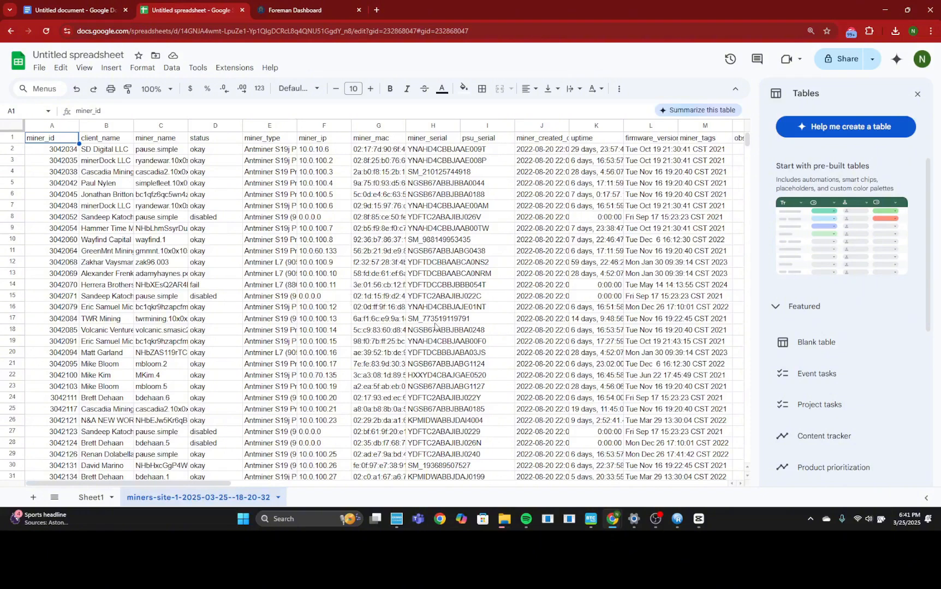
click(420, 126)
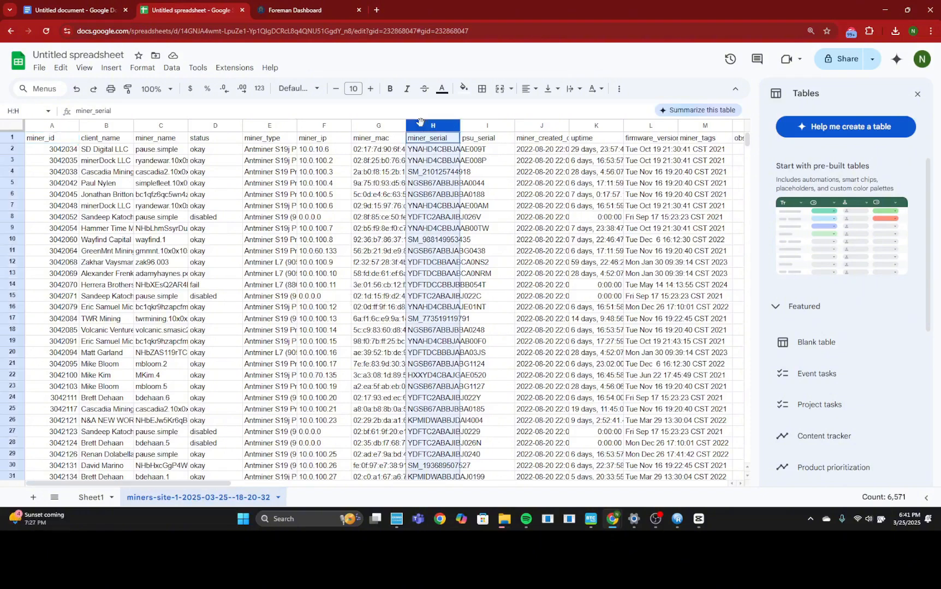
drag(420, 122, 69, 129)
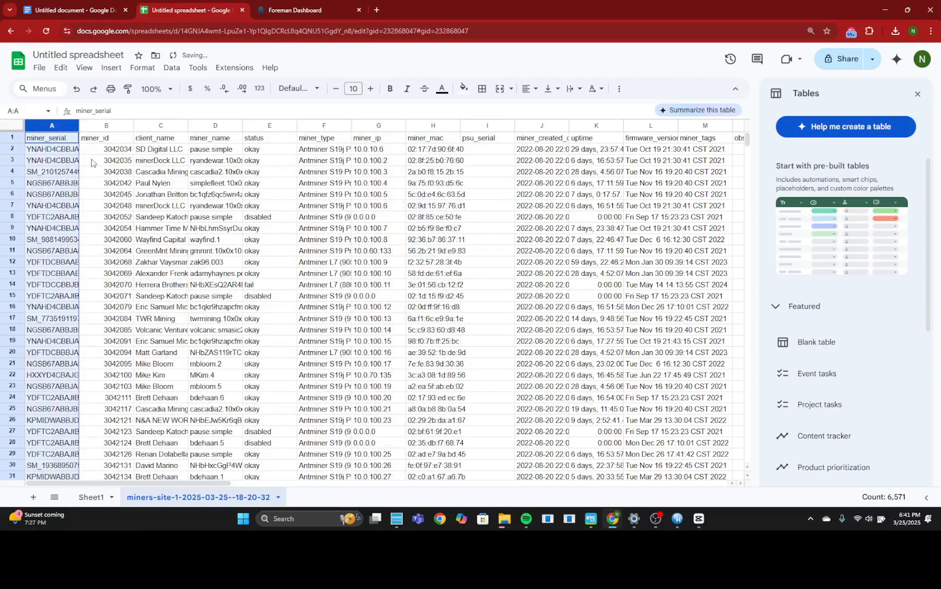
Step: Check the header order on Sheet1 and move the miner_mac column of the miners-site-1 sheet to column B
click(93, 497)
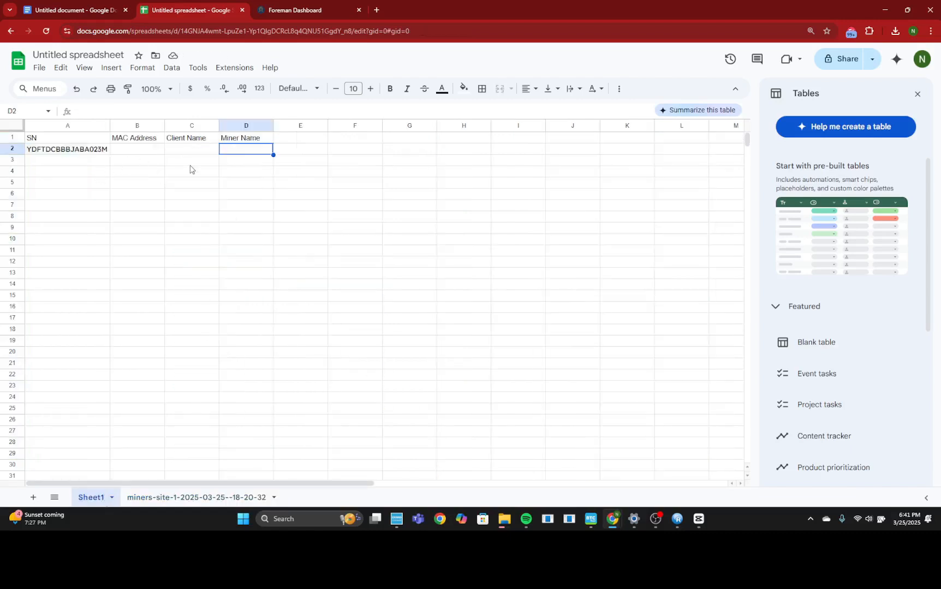
click(137, 151)
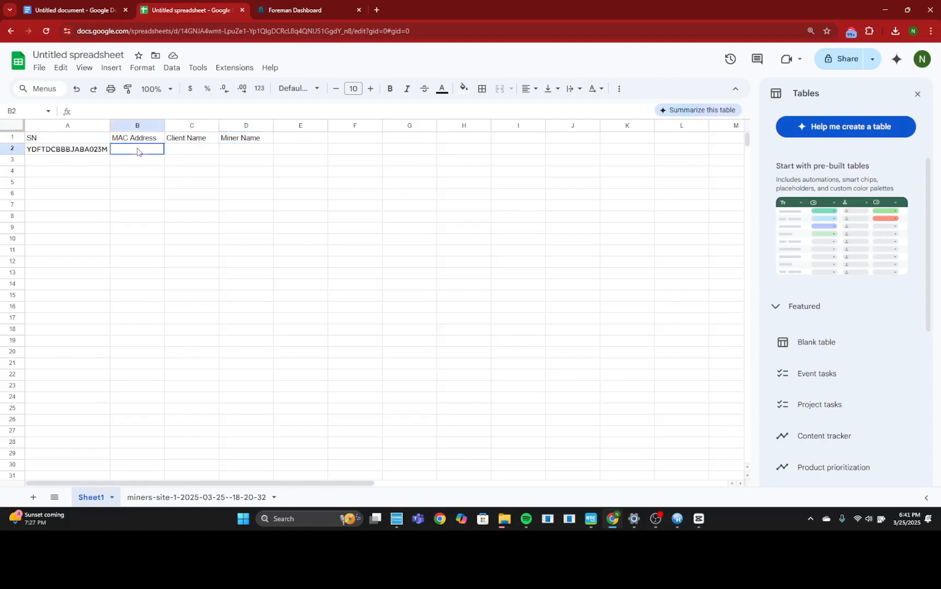
click(177, 152)
click(248, 152)
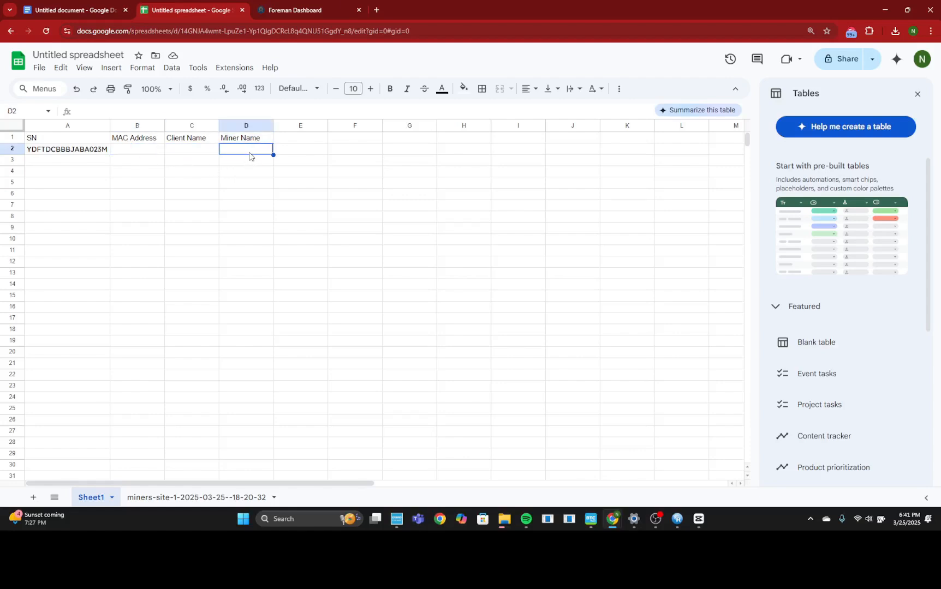
click(241, 496)
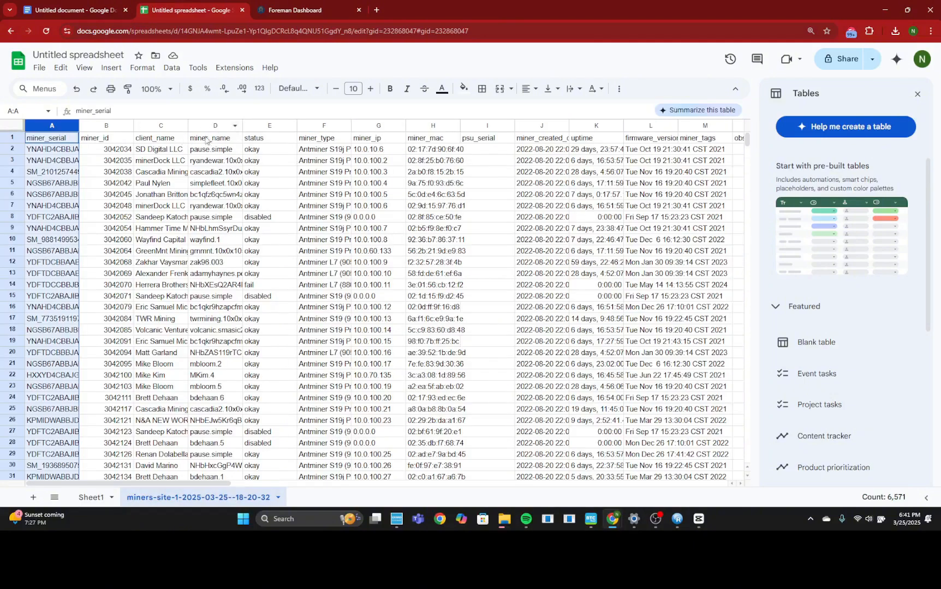
click(436, 129)
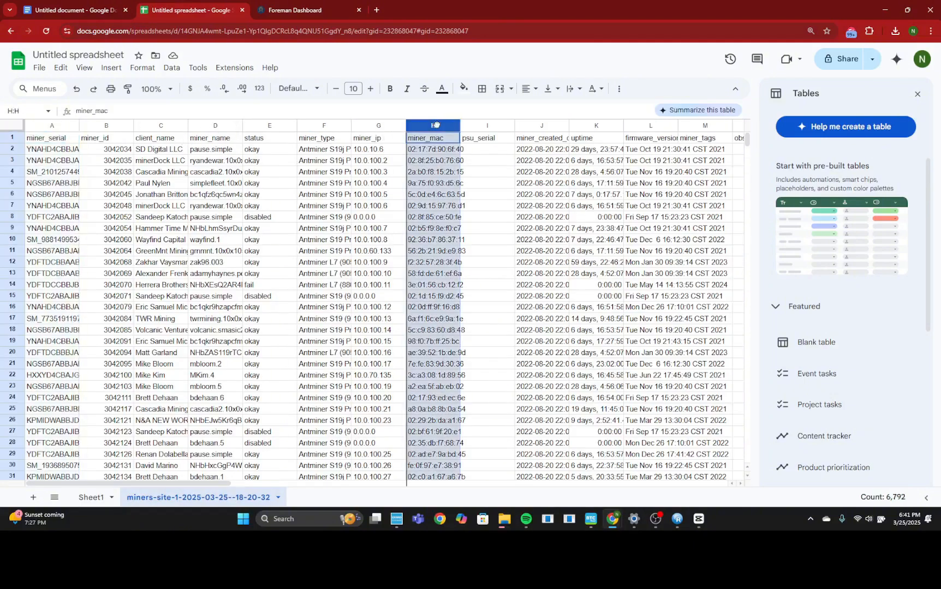
drag(435, 127, 122, 127)
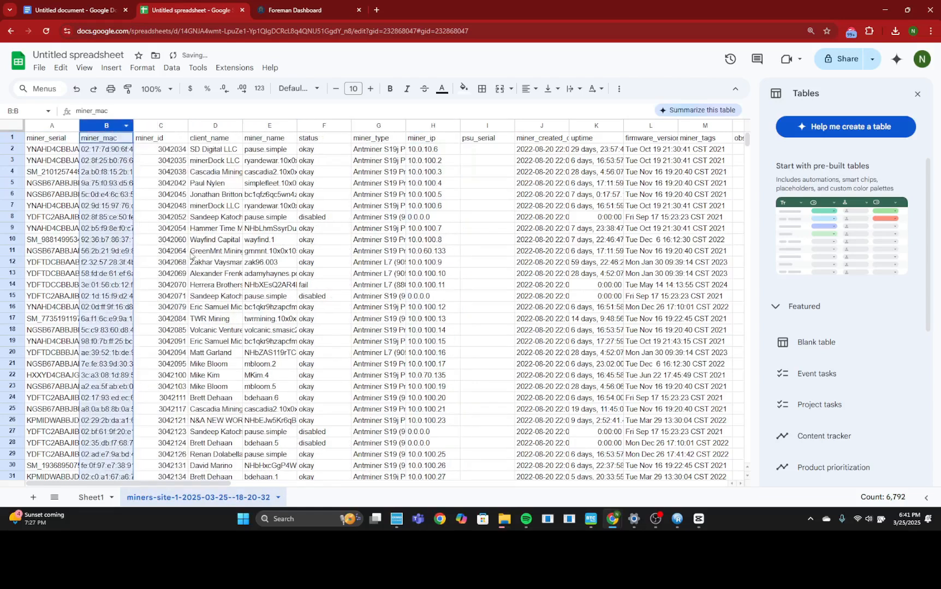
Step: Move the client_name column to column C and the miner_name column to column D
click(225, 126)
drag(226, 126, 180, 127)
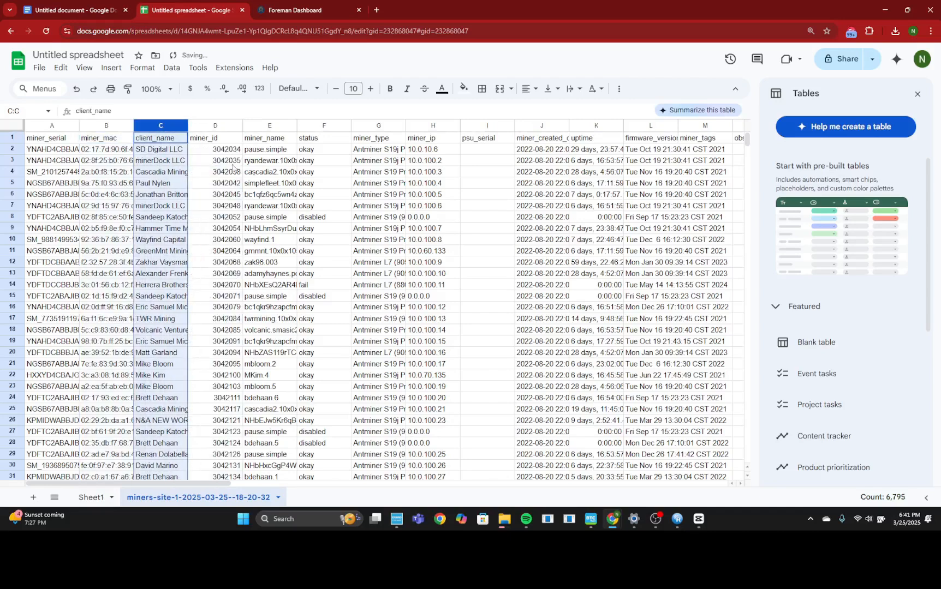
click(281, 126)
drag(282, 127, 223, 131)
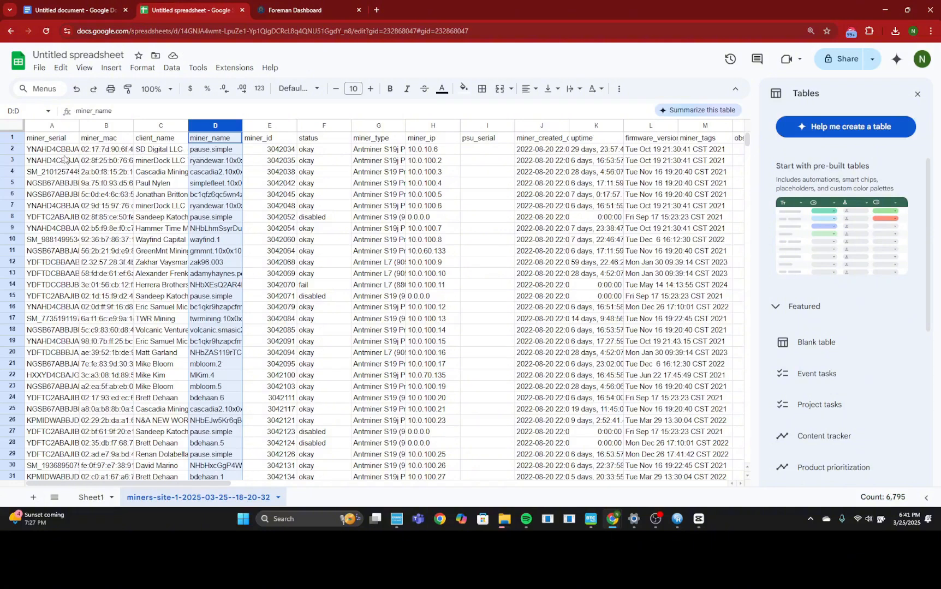
Step: Start a VLOOKUP formula in cell B2 of Sheet1 with the serial number in A2 as the search key
click(99, 492)
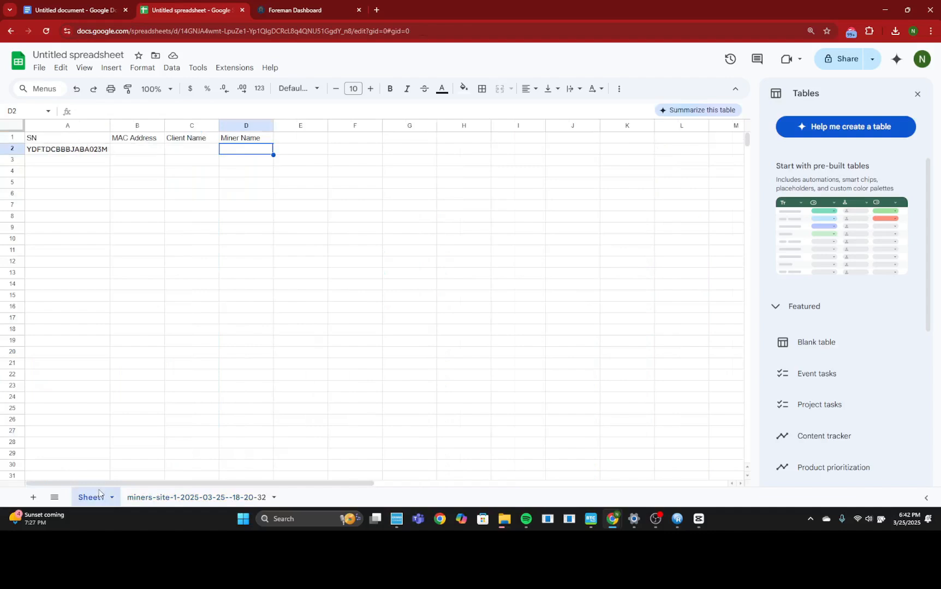
double_click(119, 152)
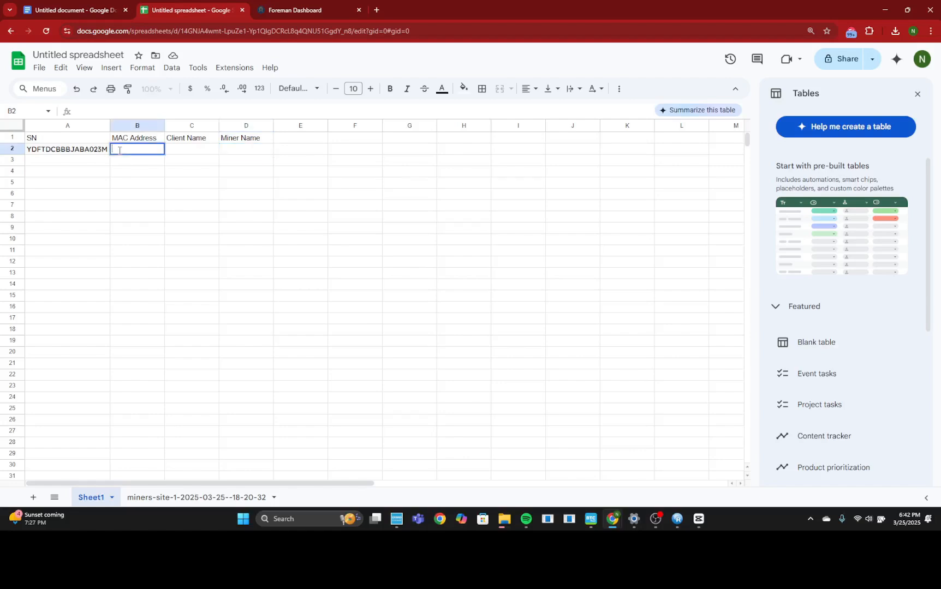
text(=)
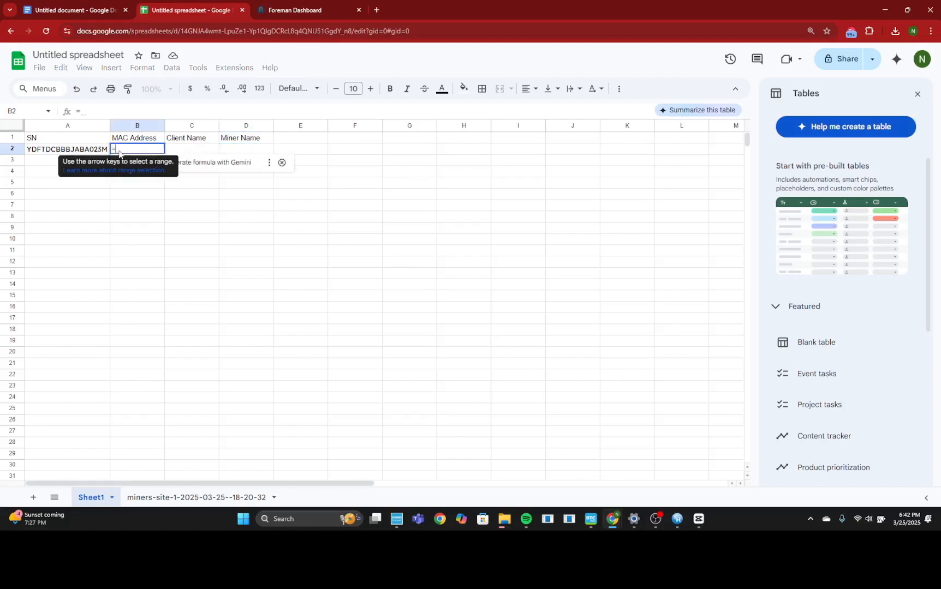
text(VLO)
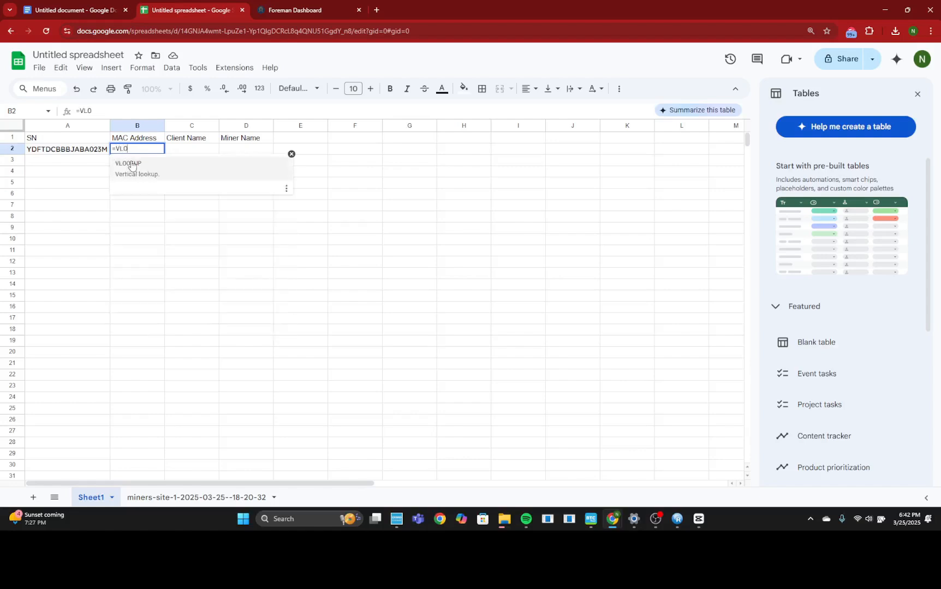
click(131, 165)
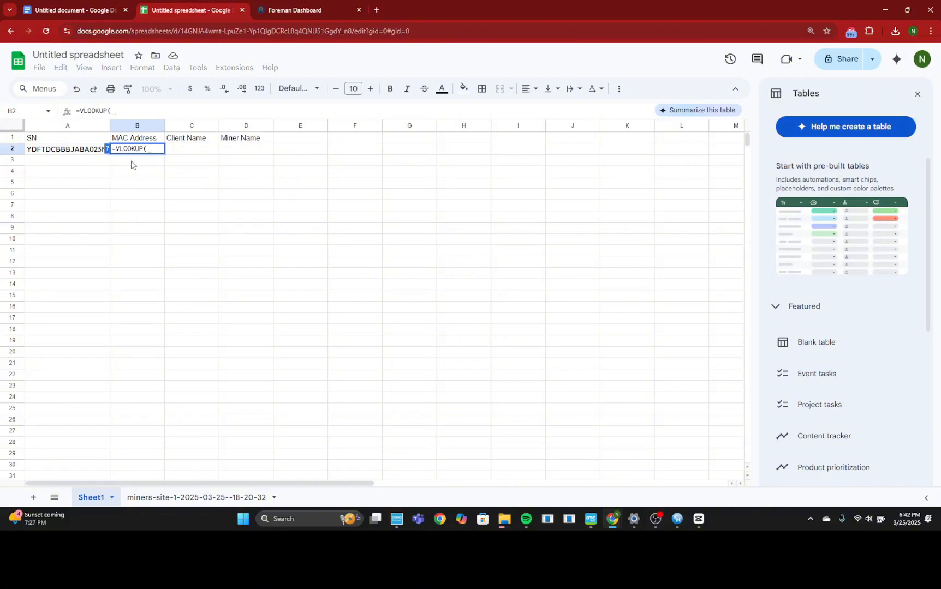
click(72, 154)
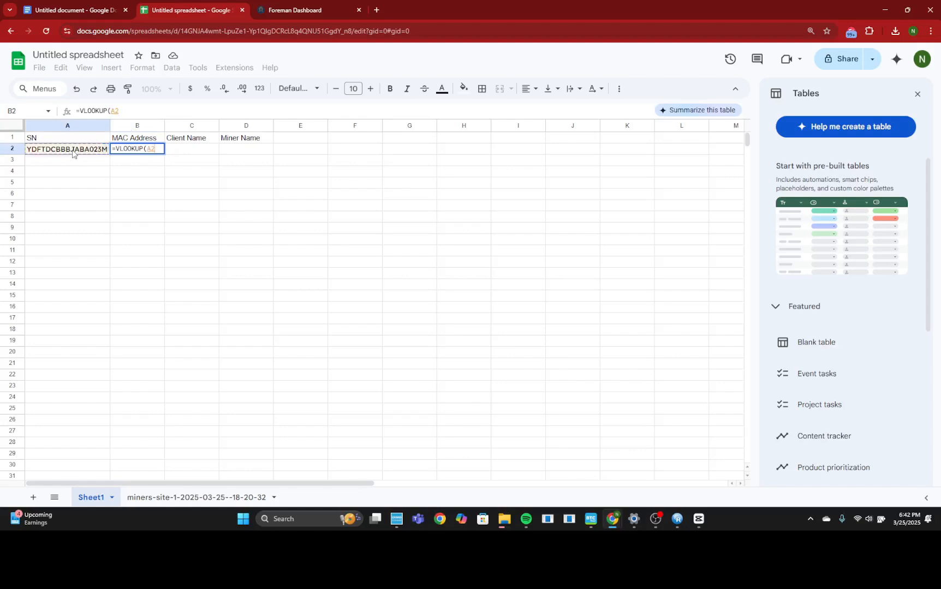
text(,)
Step: Set the lookup range to columns A through B of the miners-site-1 sheet as the absolute reference $A:$B
click(207, 497)
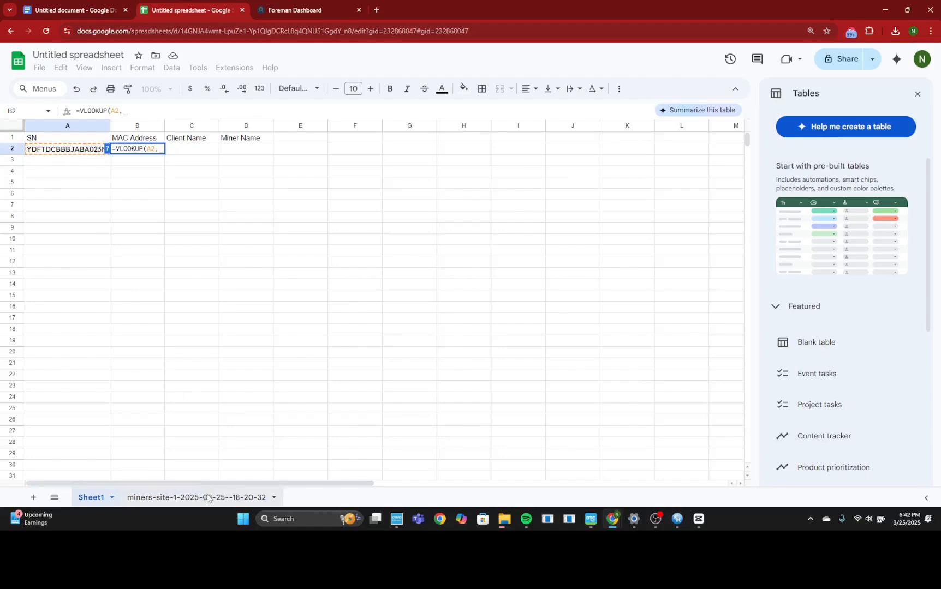
click(57, 127)
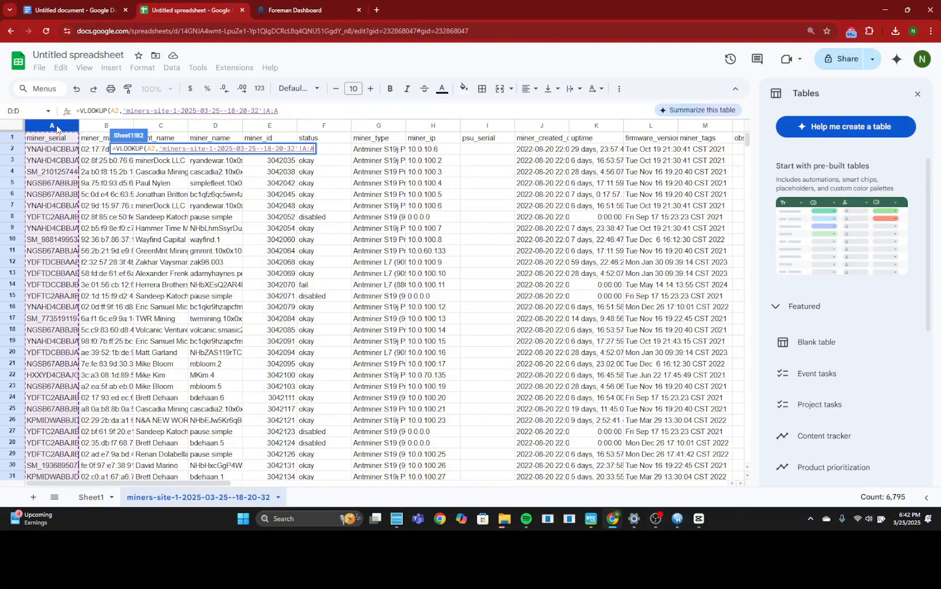
drag(57, 128, 99, 129)
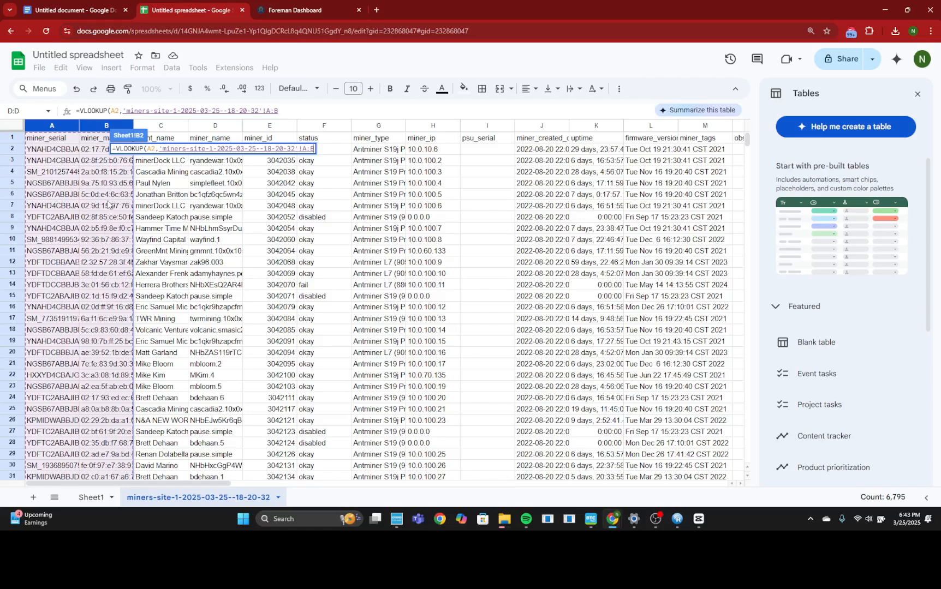
key(F4)
text(,)
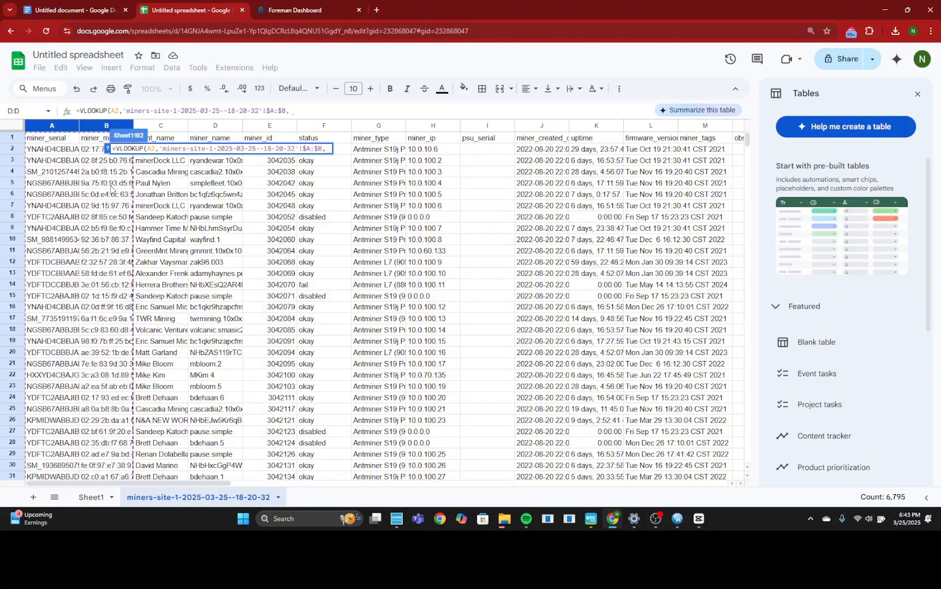
Step: Complete the B2 formula with column index 2 and exact match 0, and widen column B to fit the MAC address
text(2)
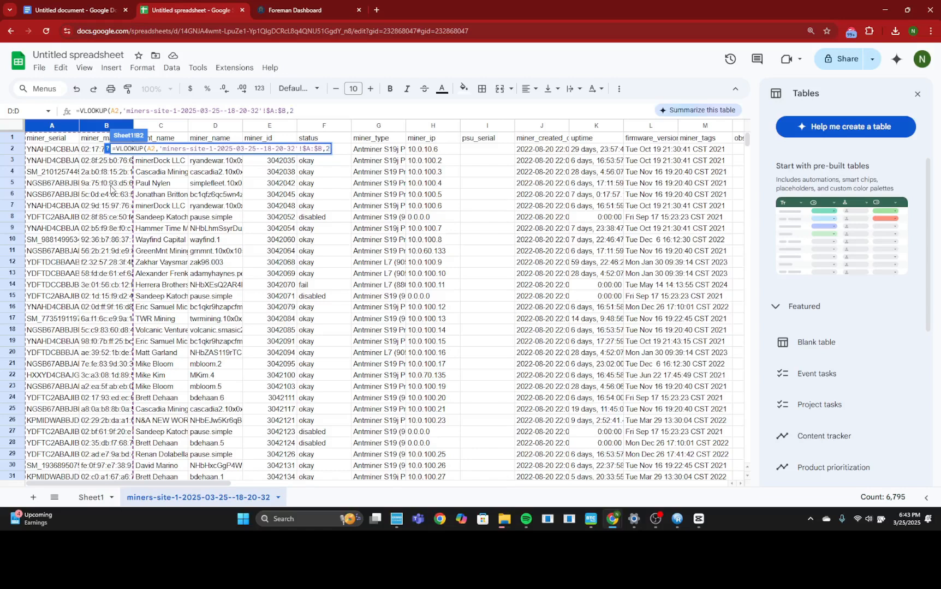
text(,0)
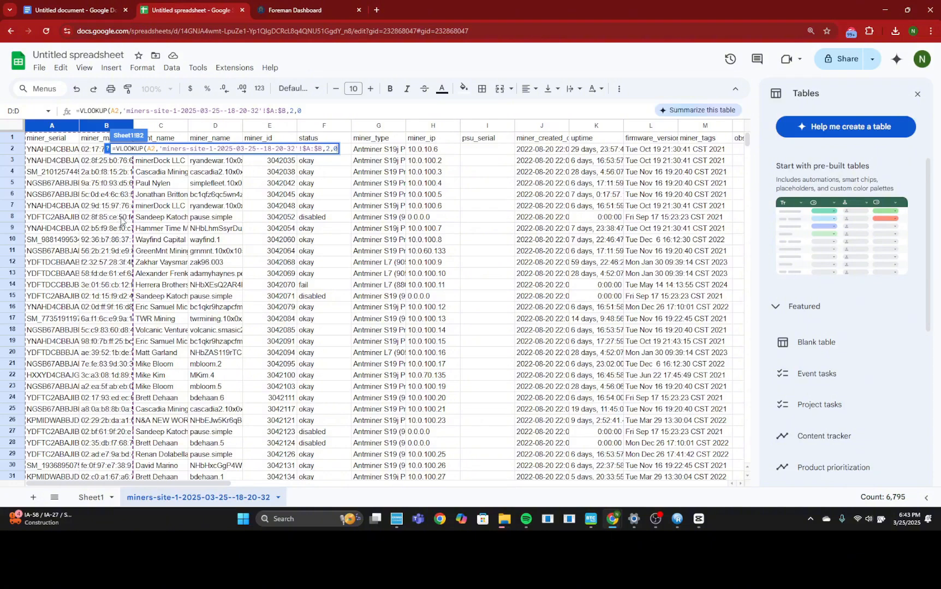
text())
key(Return)
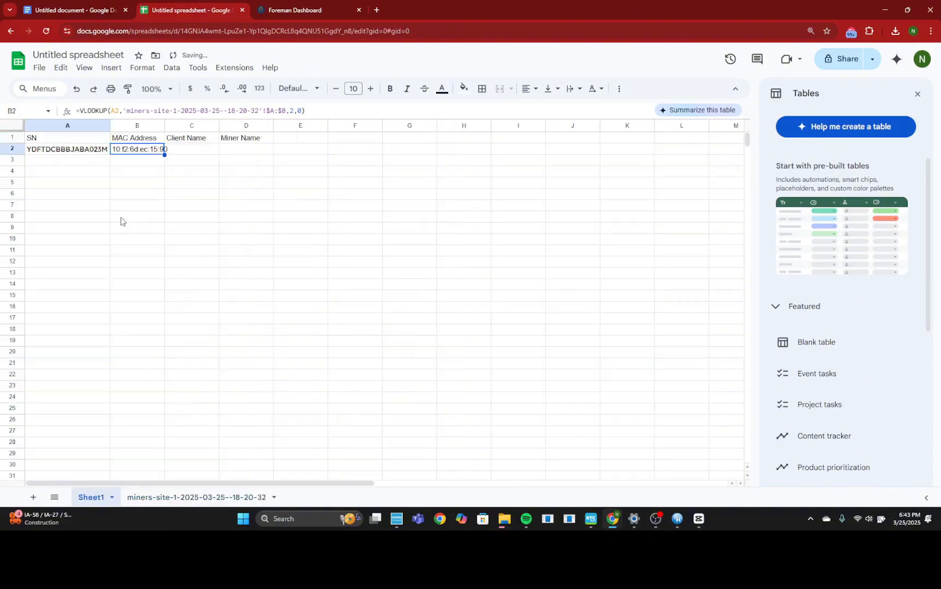
click(145, 161)
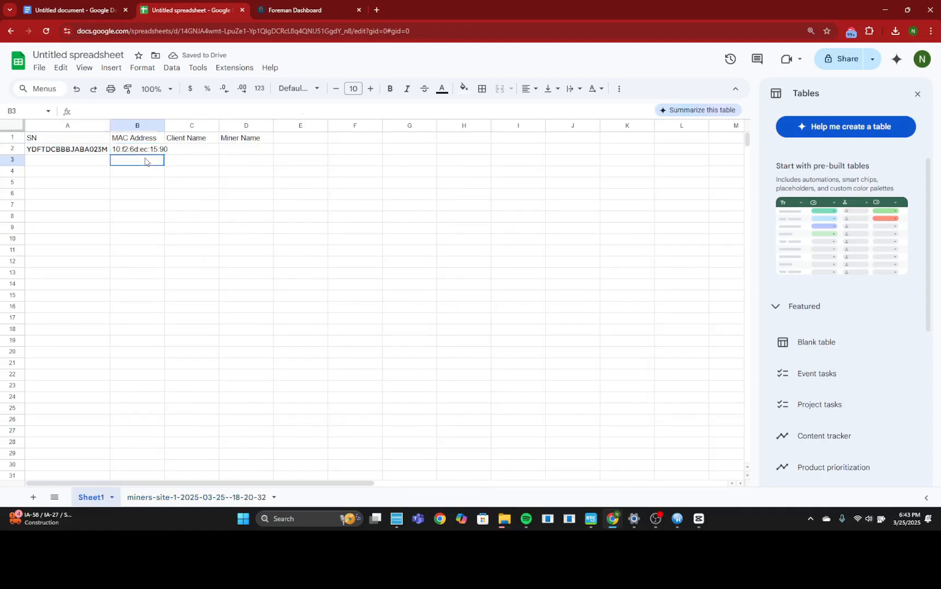
drag(164, 127, 170, 126)
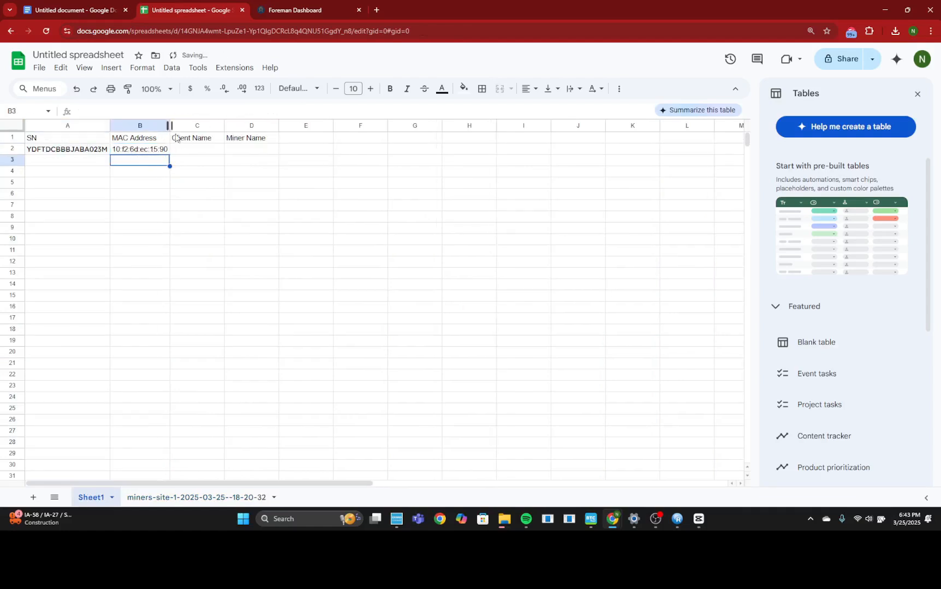
Step: Start a VLOOKUP formula in the Client Name cell C2 with the serial number in A2 as the search key
click(194, 150)
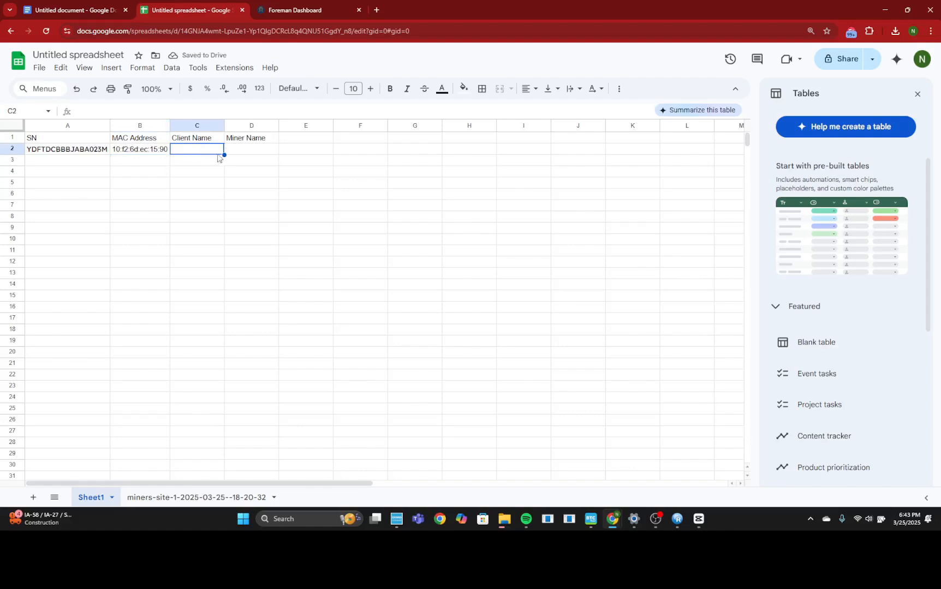
click(236, 156)
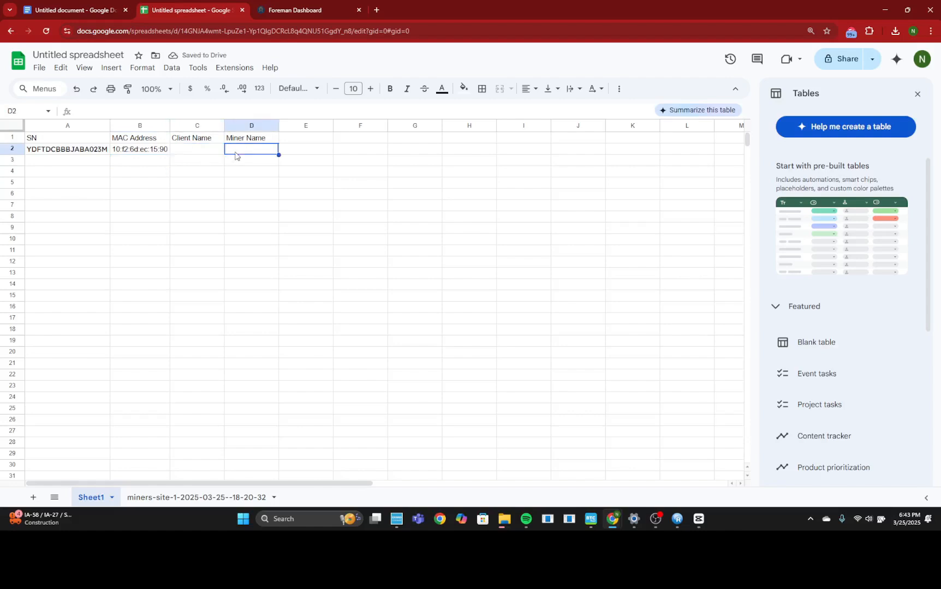
double_click(205, 150)
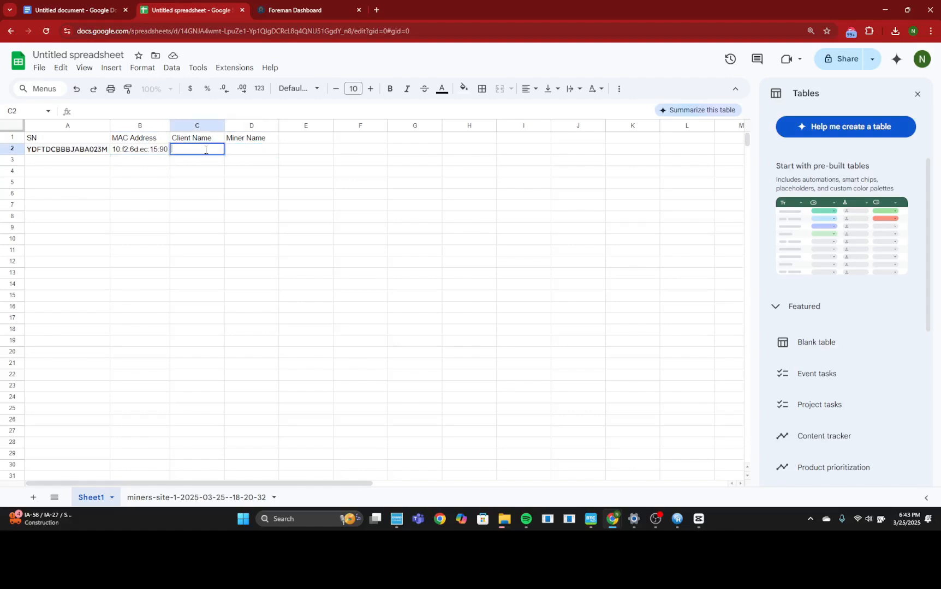
text(=VLOO)
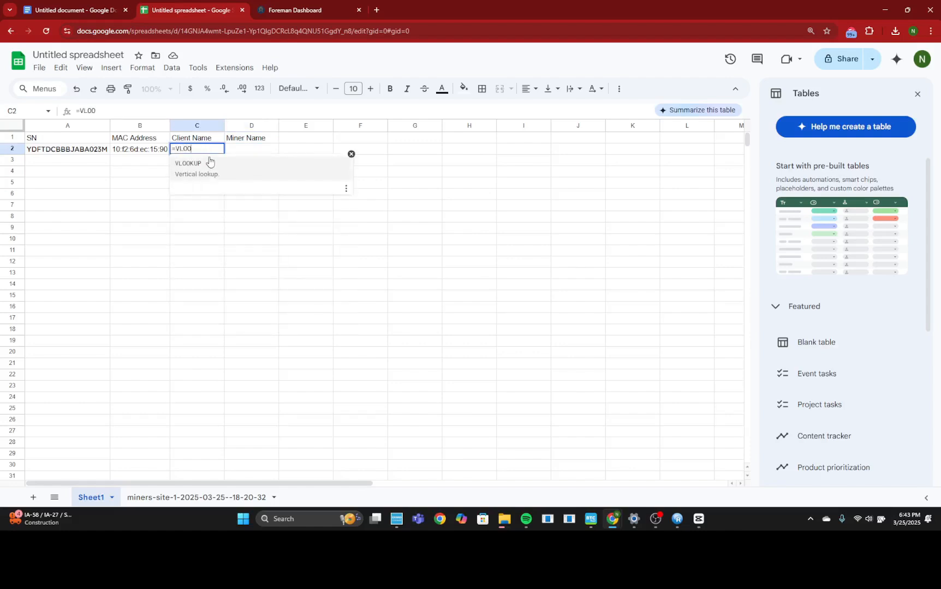
click(209, 163)
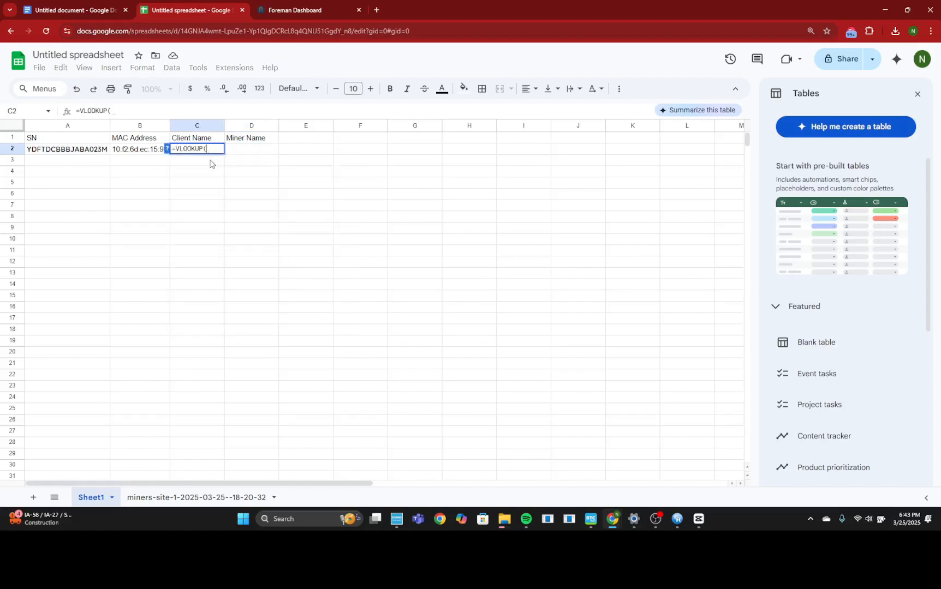
click(98, 152)
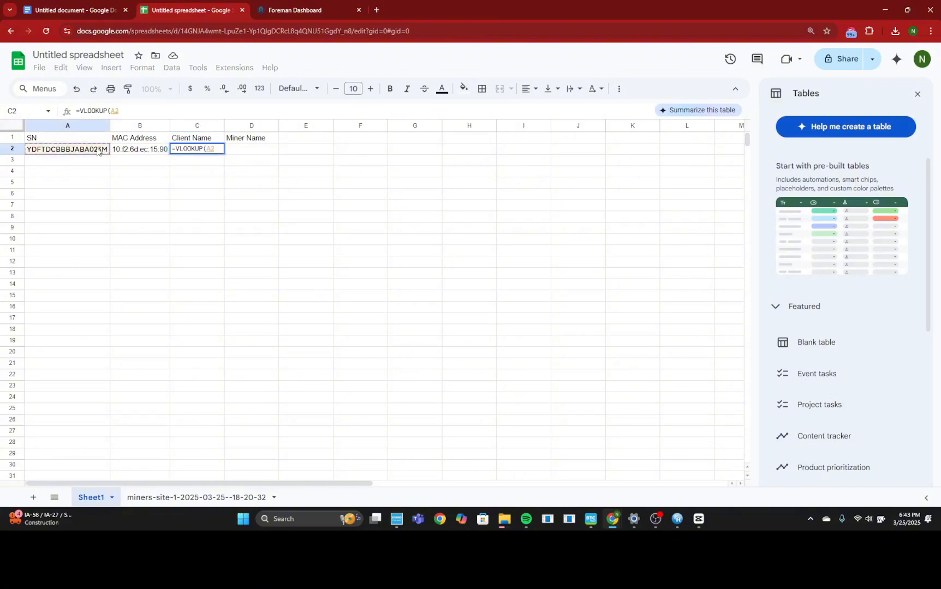
text(,)
Step: Set the C2 formula's lookup range to columns A through C of the miners-site-1 sheet as the absolute reference $A:$C
click(202, 497)
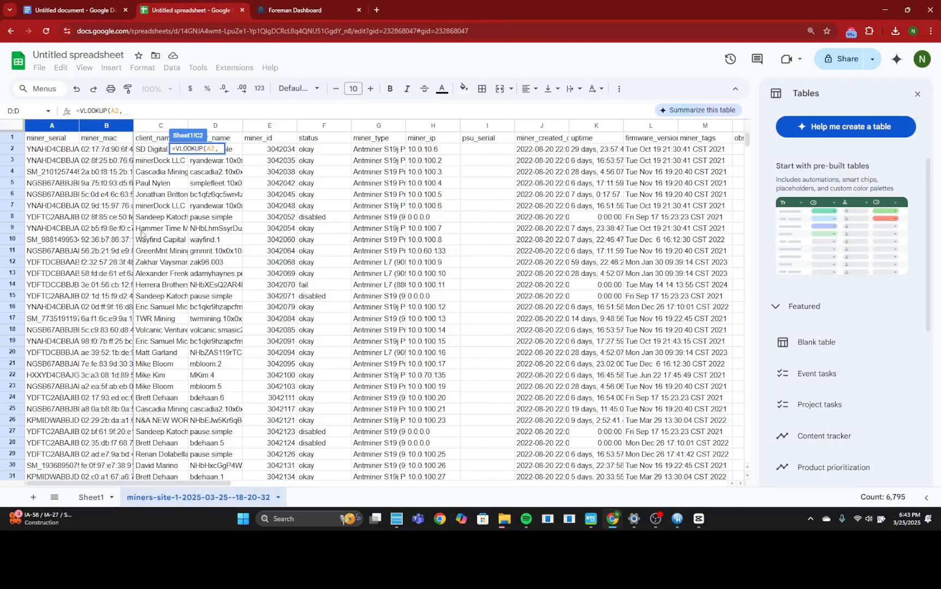
click(57, 126)
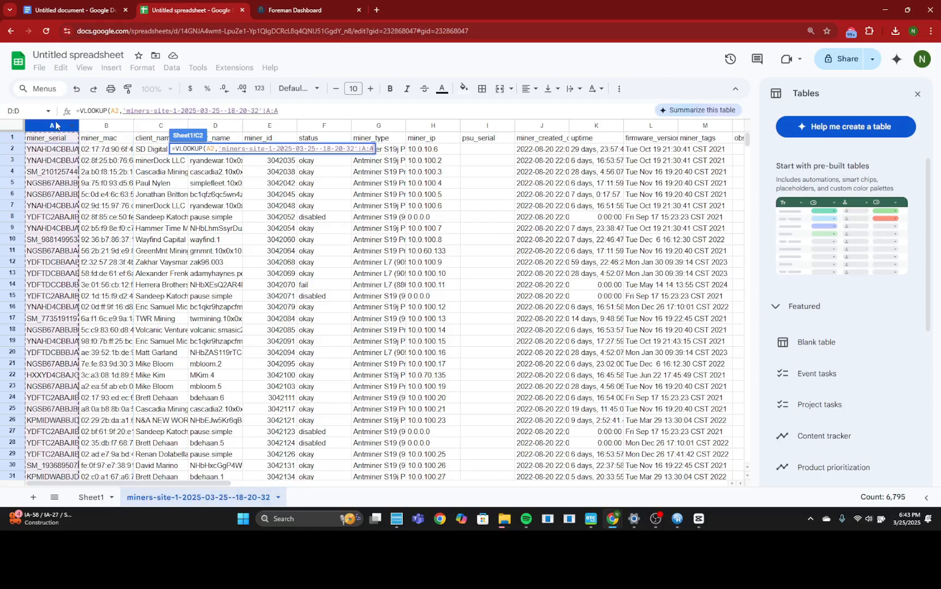
drag(56, 126, 166, 156)
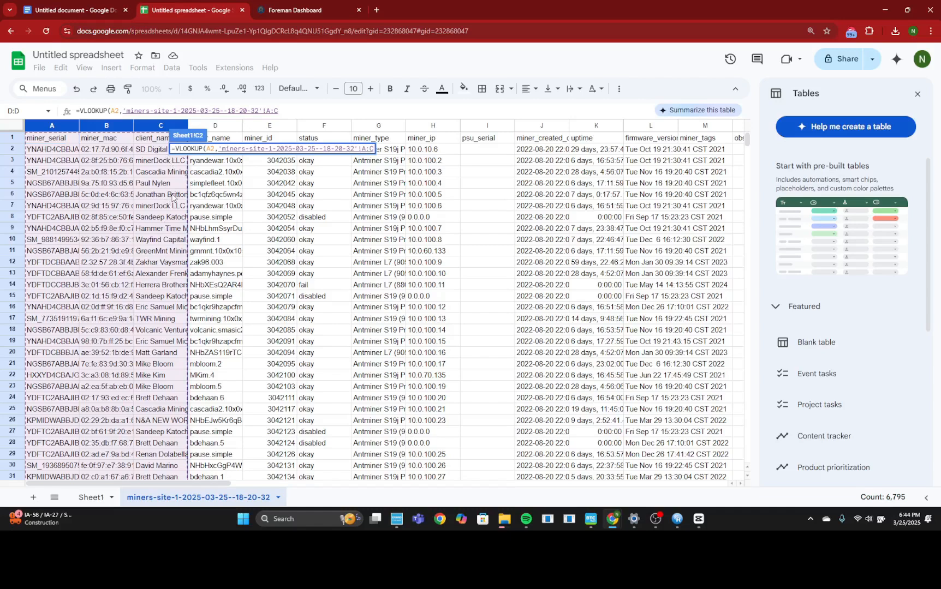
key(F4)
text(,)
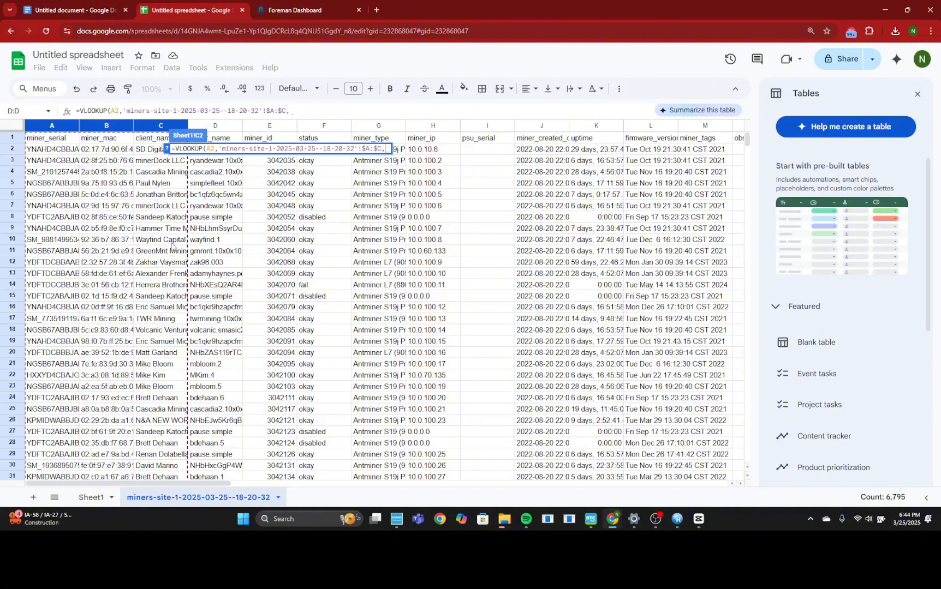
Step: Complete the C2 formula with column index 3 and exact match 0
text(3)
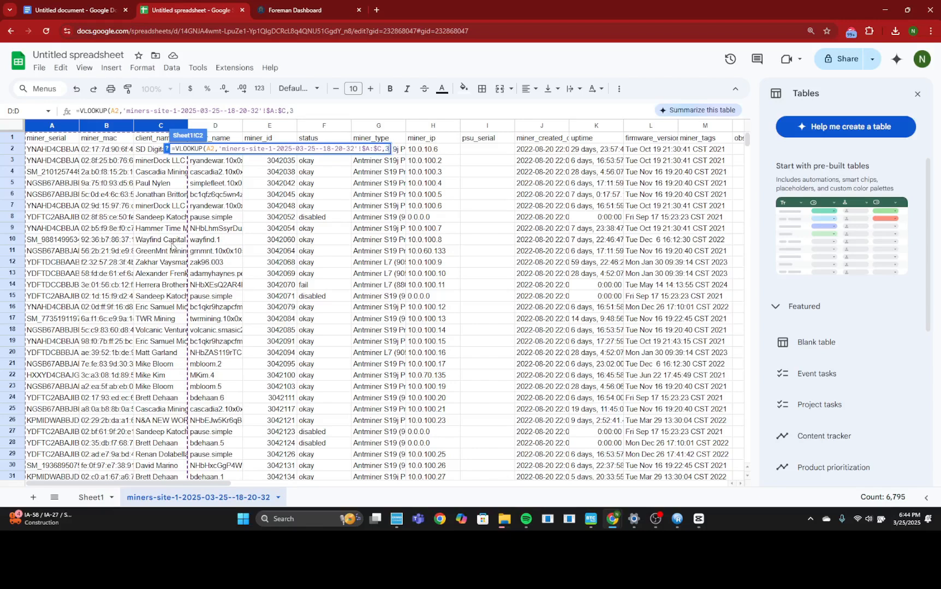
text(,)
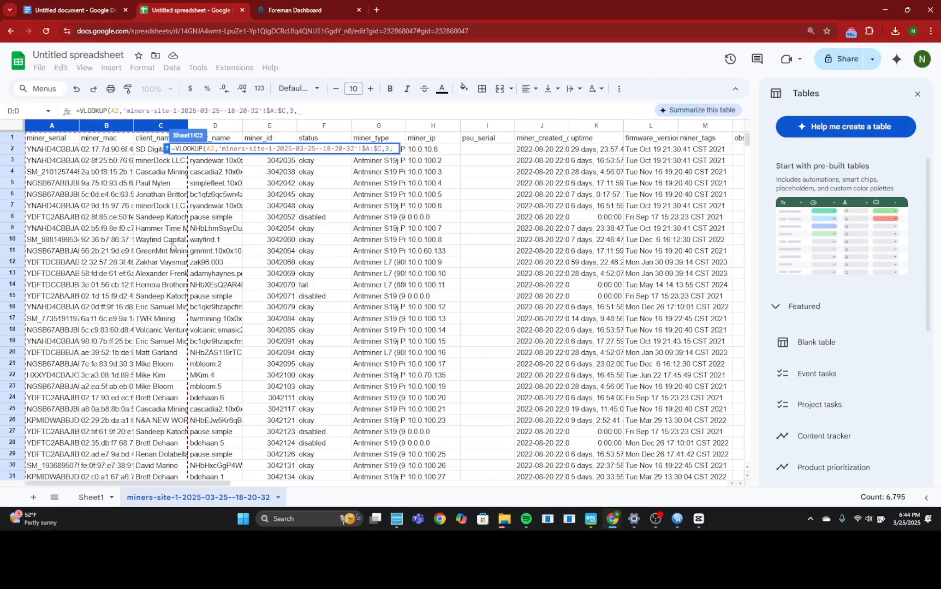
text(0)
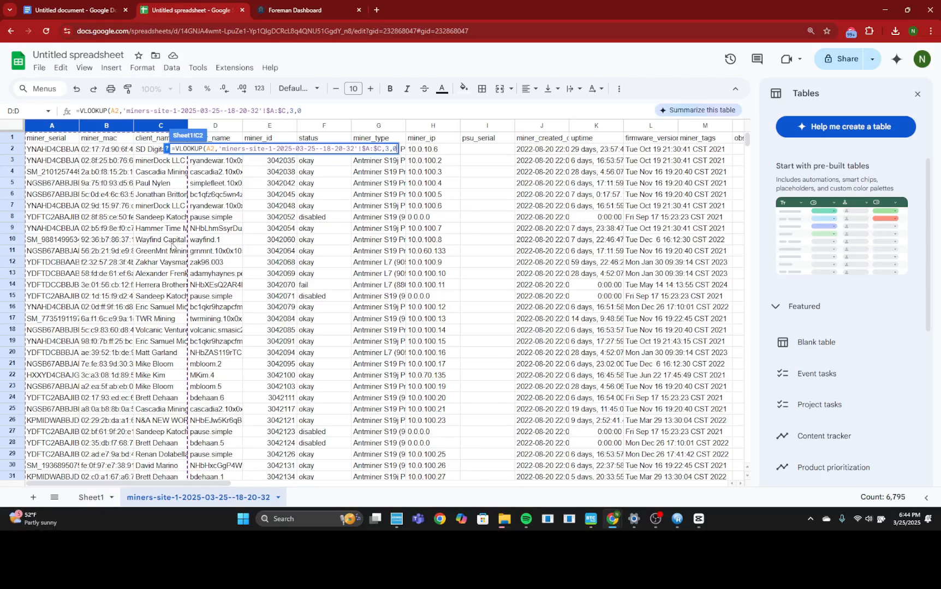
text())
key(Return)
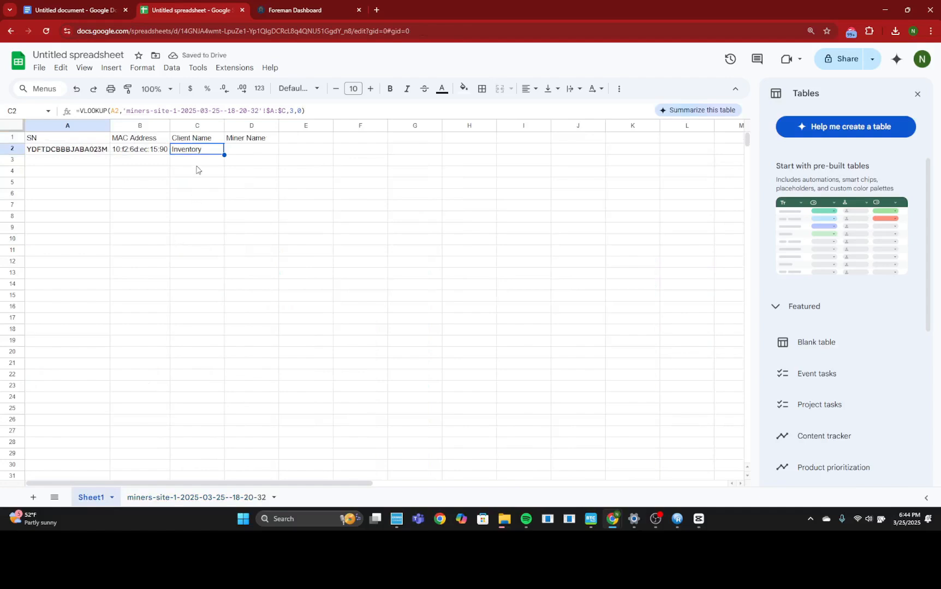
Step: Start a VLOOKUP formula in the Miner Name cell D2 with the serial number in A2 as the search key
click(248, 151)
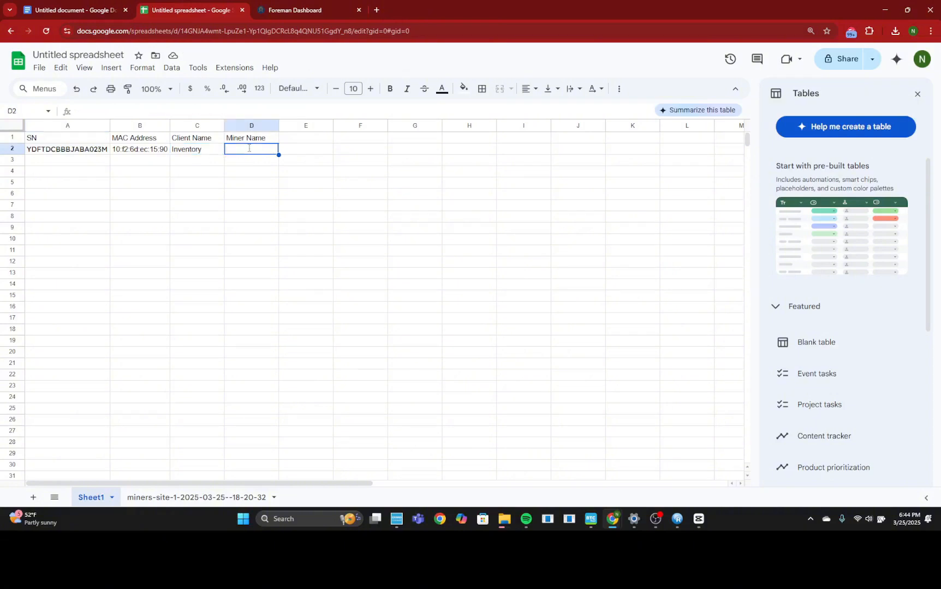
text(=VL)
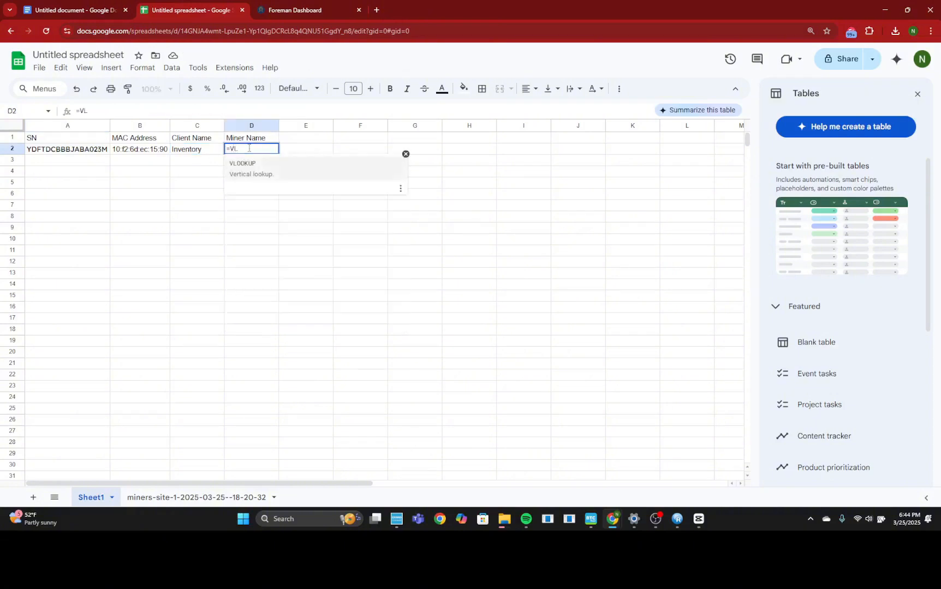
click(259, 171)
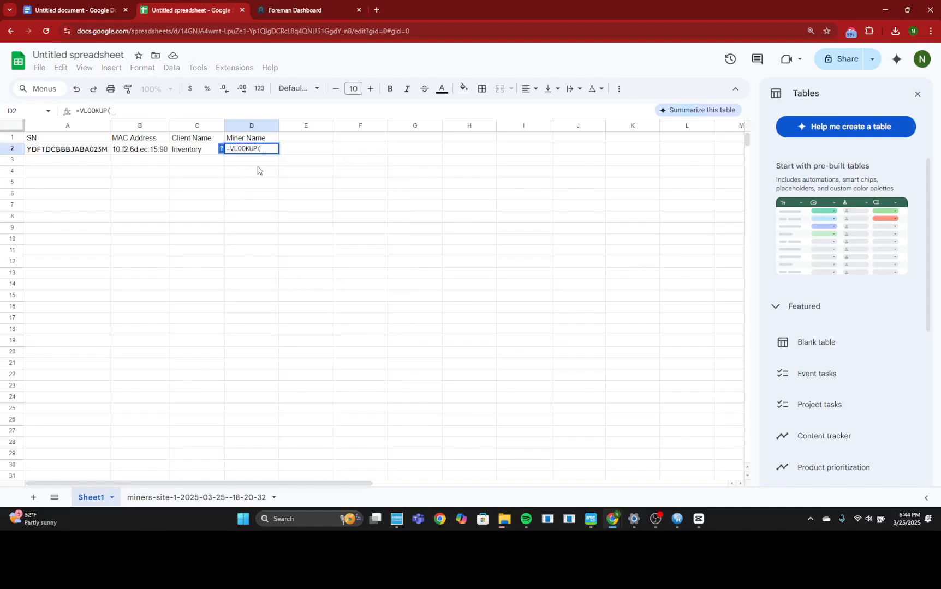
click(72, 151)
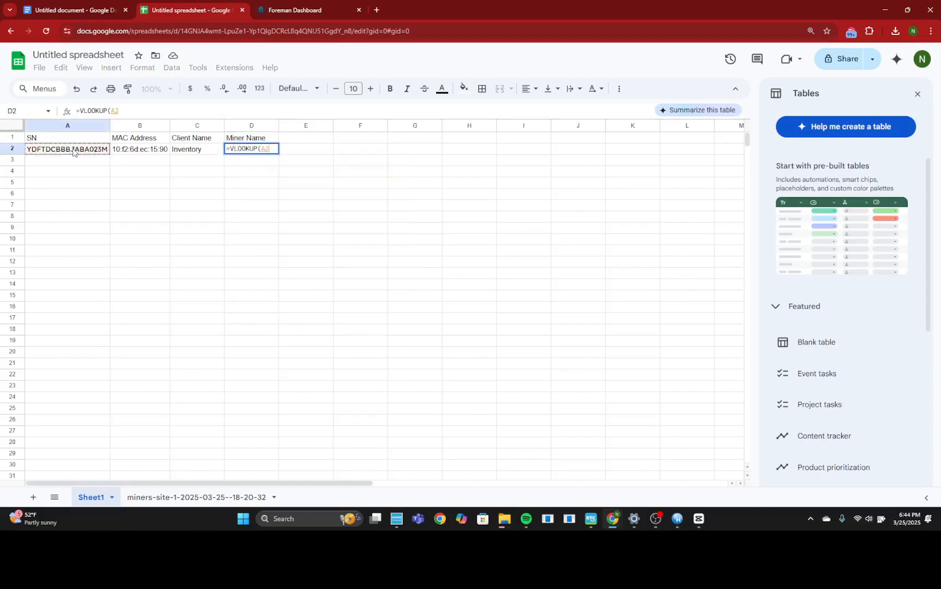
text(,)
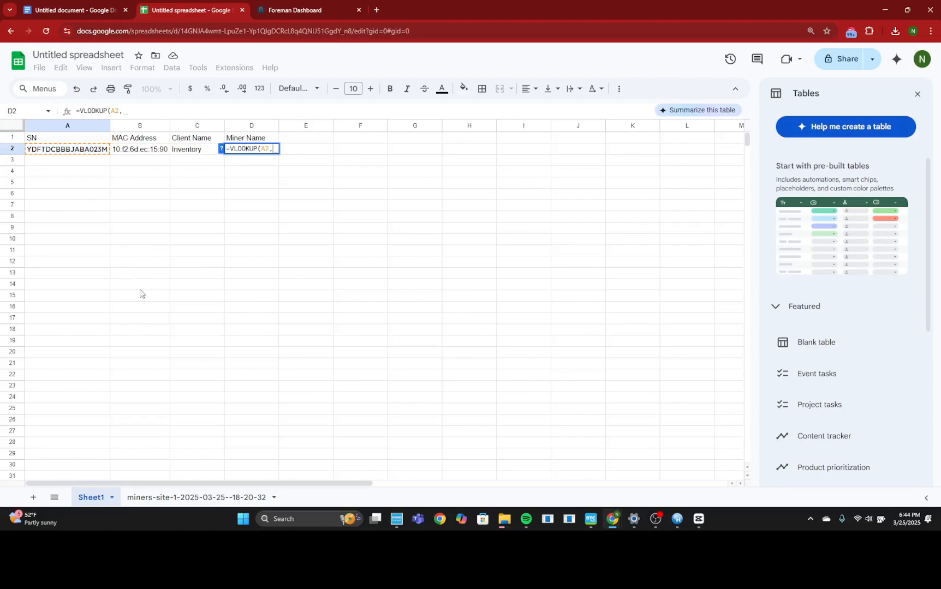
Step: Set the D2 formula's lookup range to columns A through D of the miners-site-1 sheet as the absolute reference $A:$D
click(194, 497)
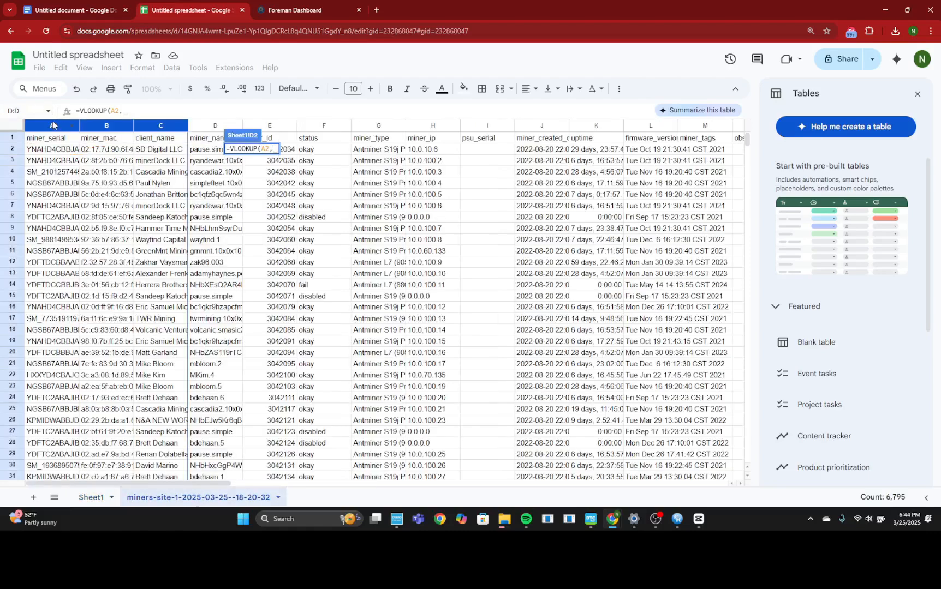
click(53, 126)
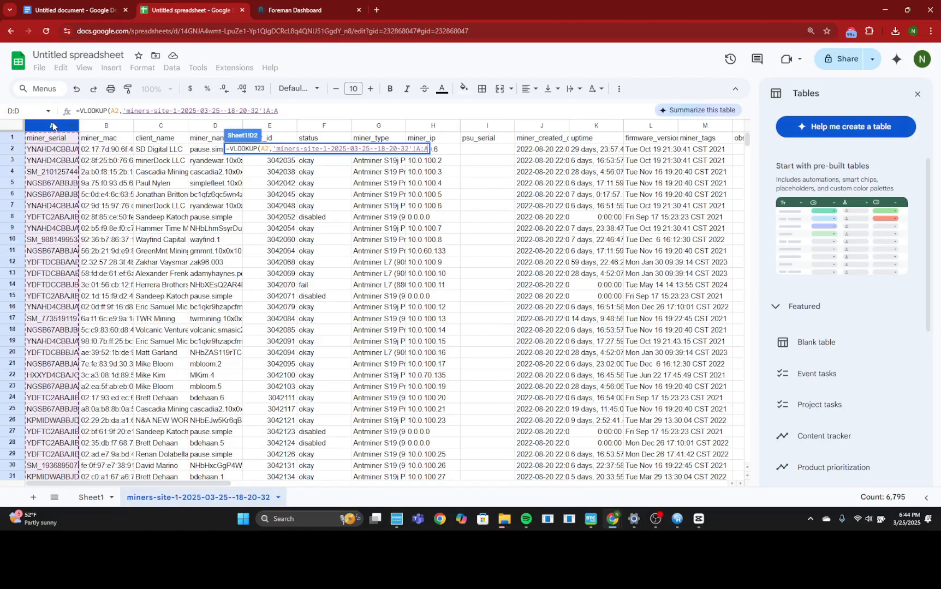
drag(53, 126, 201, 171)
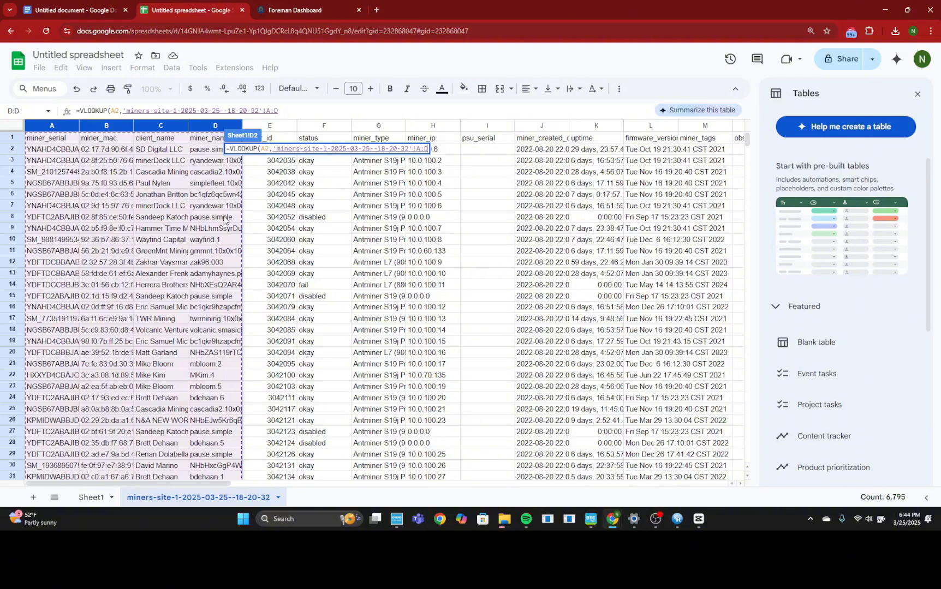
key(F4)
text(,)
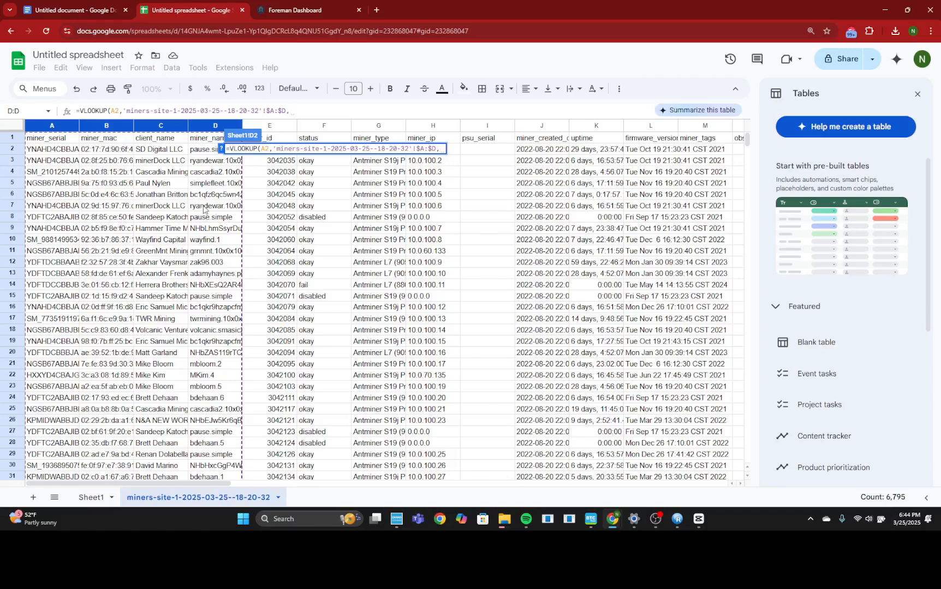
text(4)
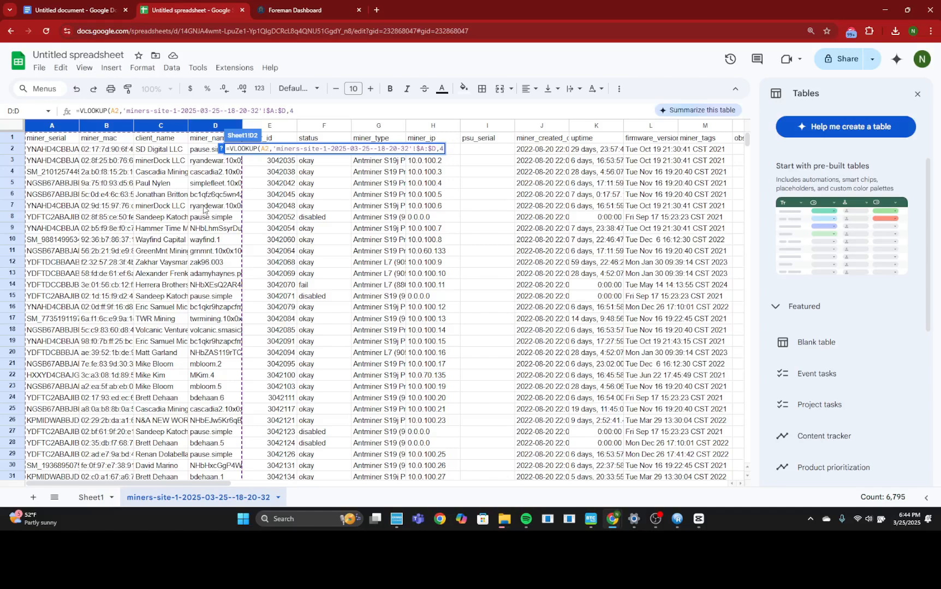
text(,0))
Step: Complete the D2 formula with column index 4 and exact match 0
key(Return)
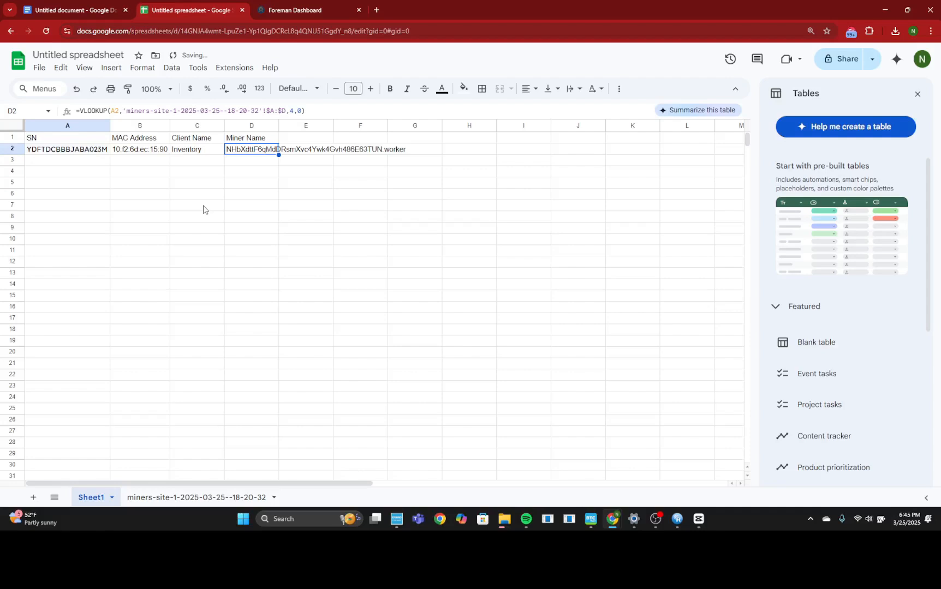
Step: Review the lookup formulas in B2, C2 and D2, the serial number in A2, and the miners-site-1 source sheet
click(149, 156)
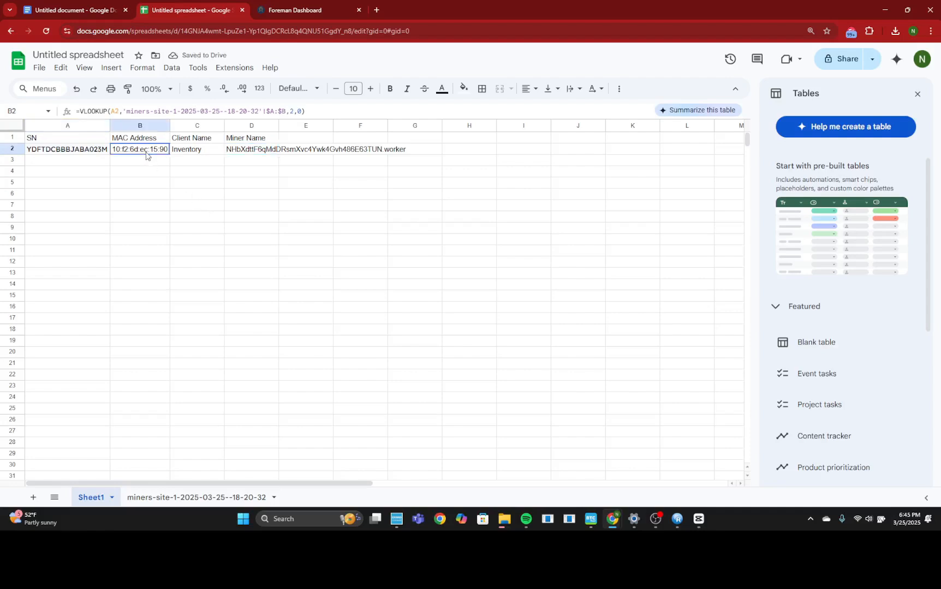
click(193, 150)
click(265, 152)
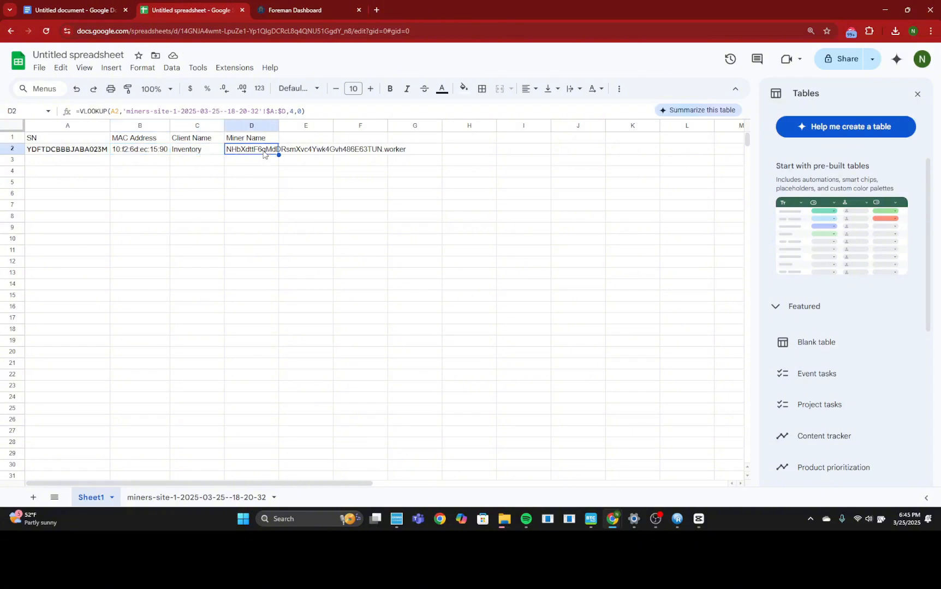
click(87, 152)
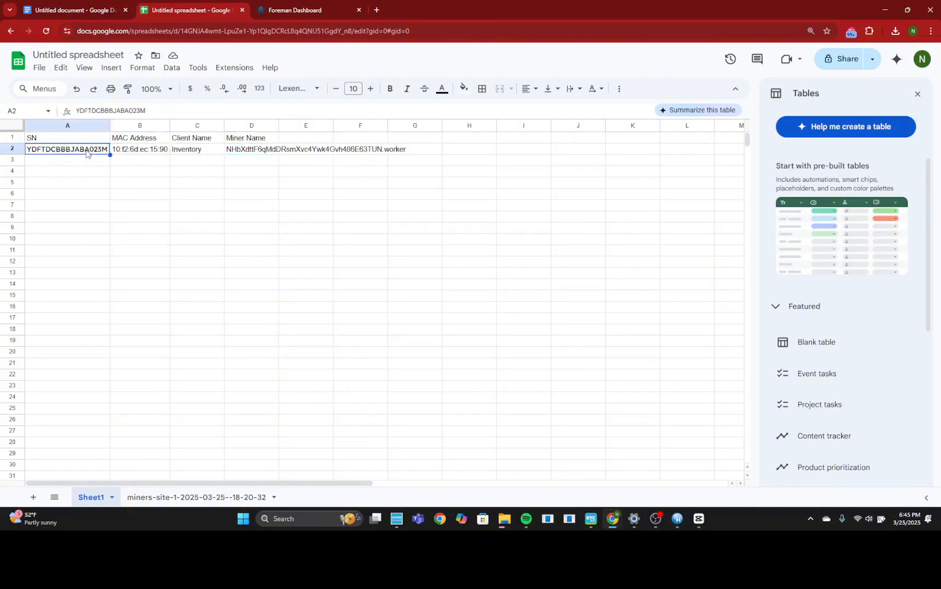
click(196, 497)
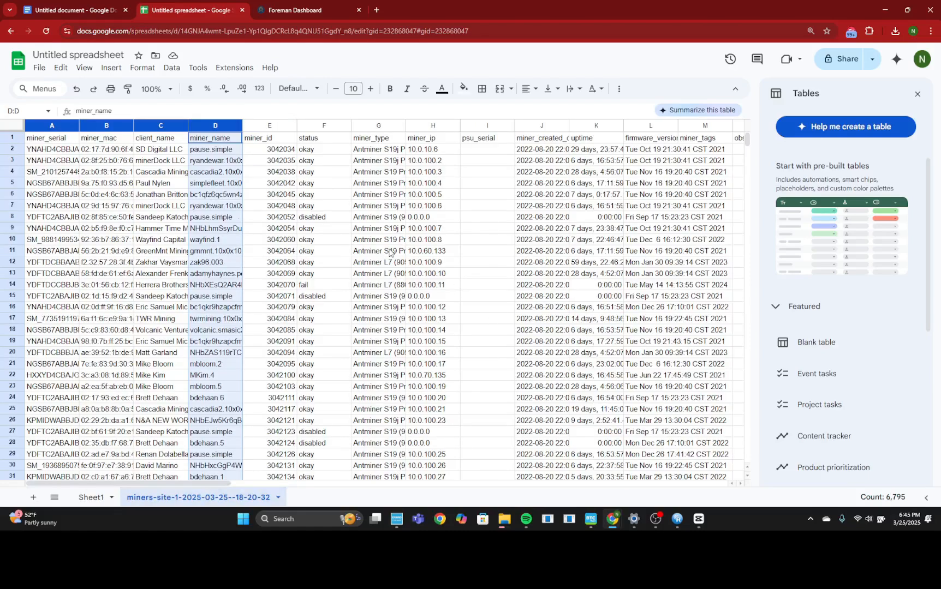
click(655, 519)
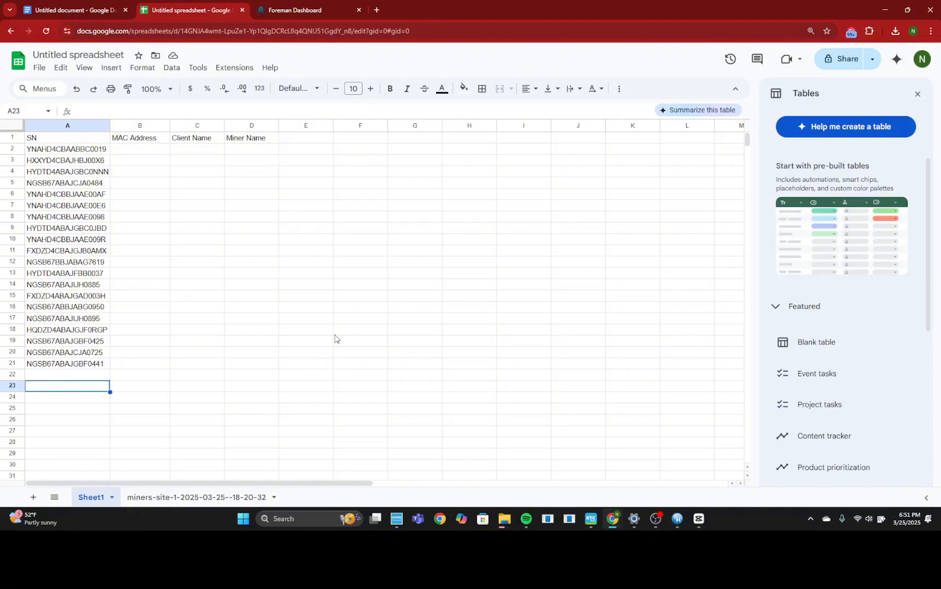
Step: Start a VLOOKUP formula in the MAC Address cell B2 for the serial number list, with the whole column A:A as the search key
click(152, 150)
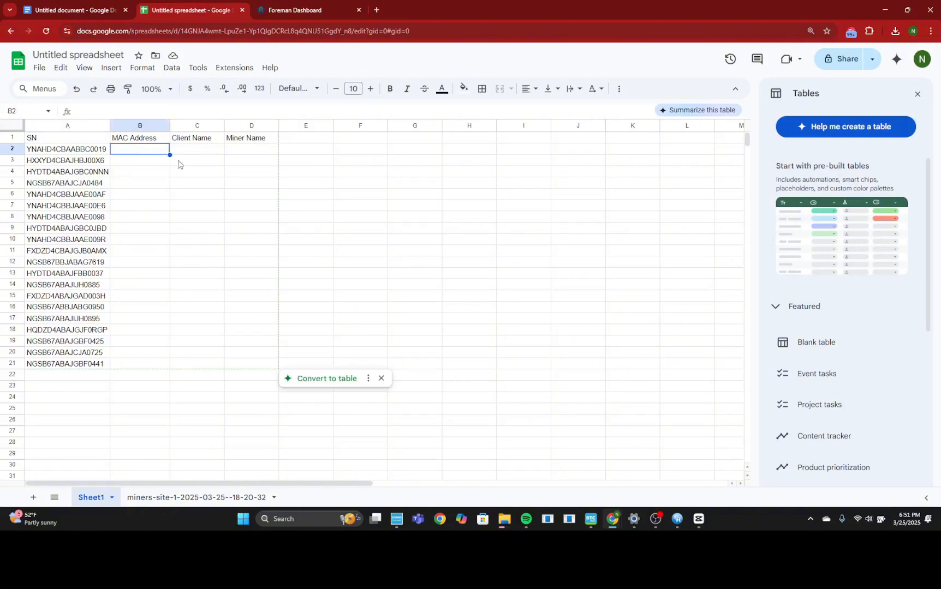
text(=VL)
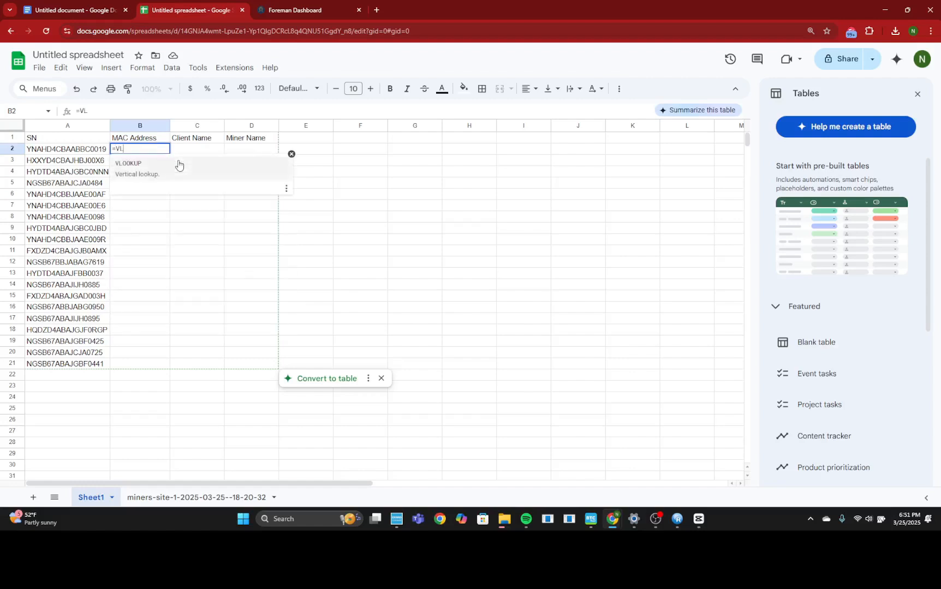
click(179, 165)
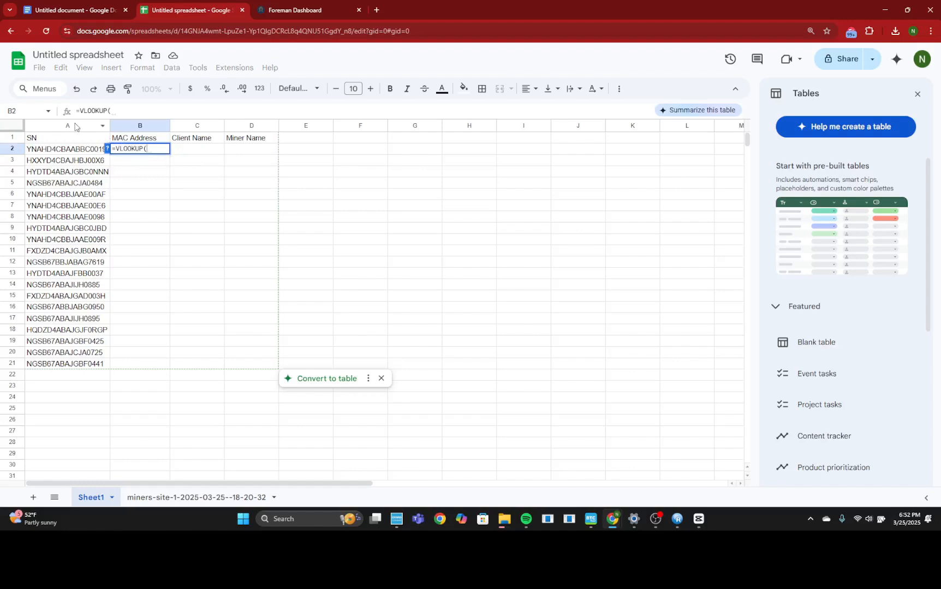
click(75, 127)
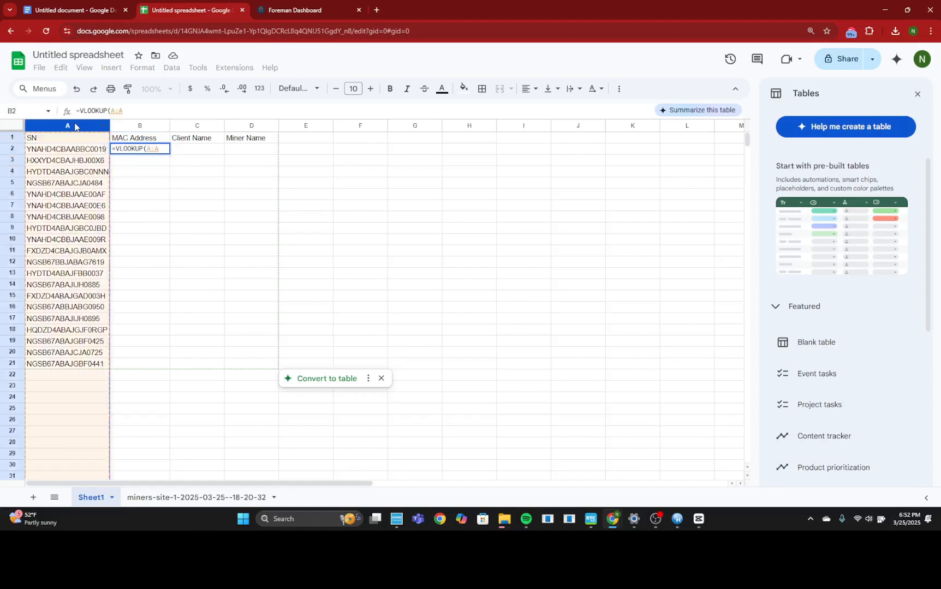
text(,)
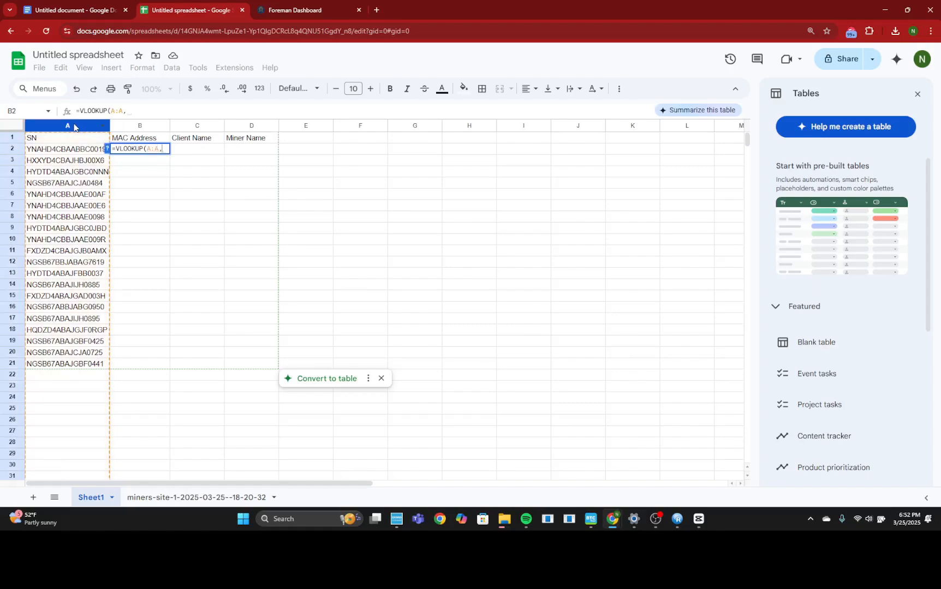
Step: Set the B2 formula's lookup range to columns A through B of the miners-site-1 sheet as the absolute reference $A:$B
click(191, 497)
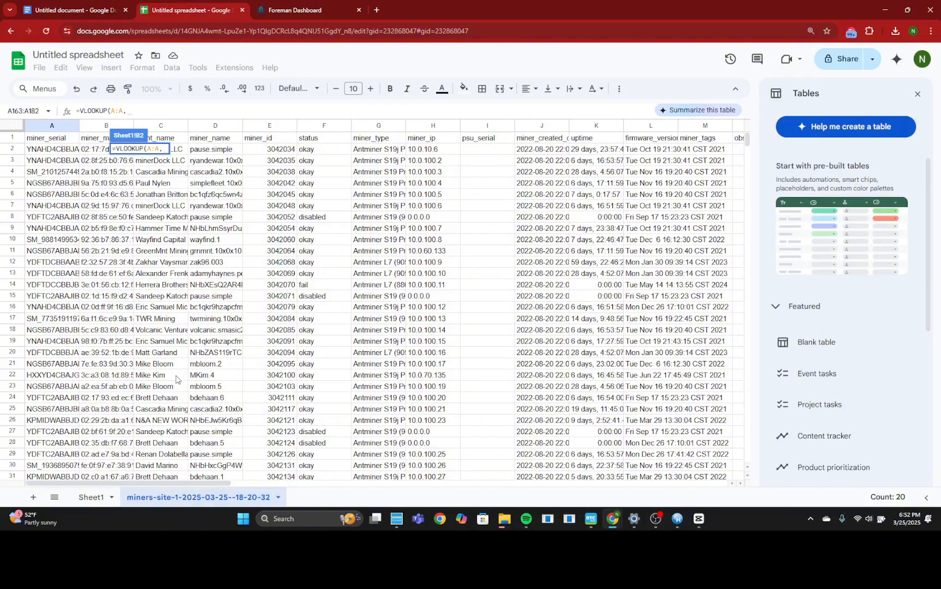
click(53, 127)
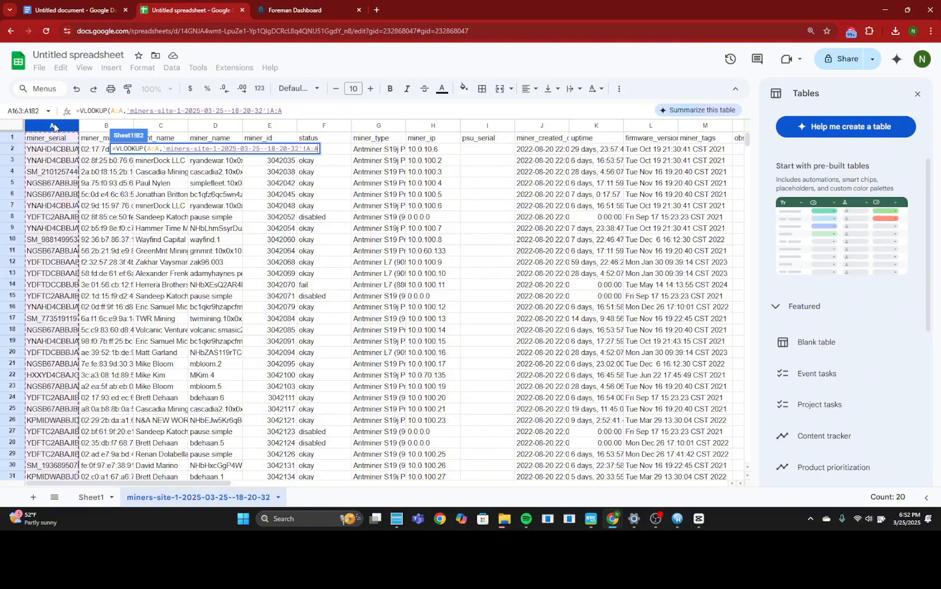
drag(55, 127, 106, 139)
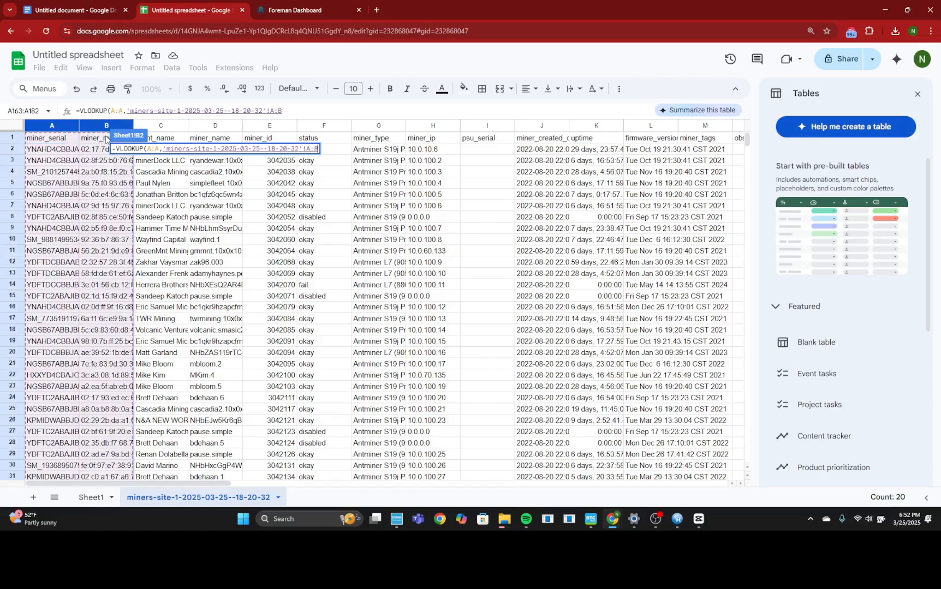
key(F4)
text(,)
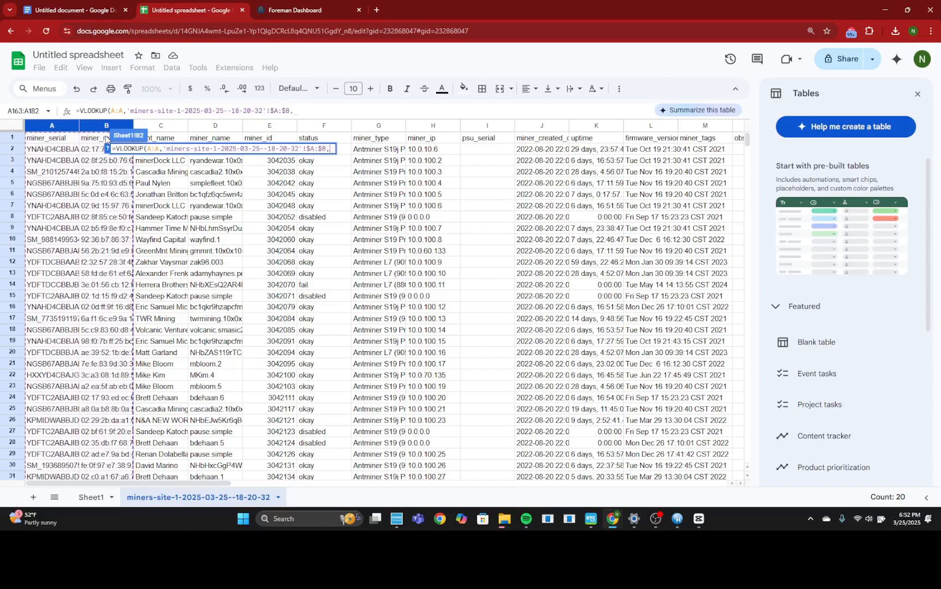
text(2)
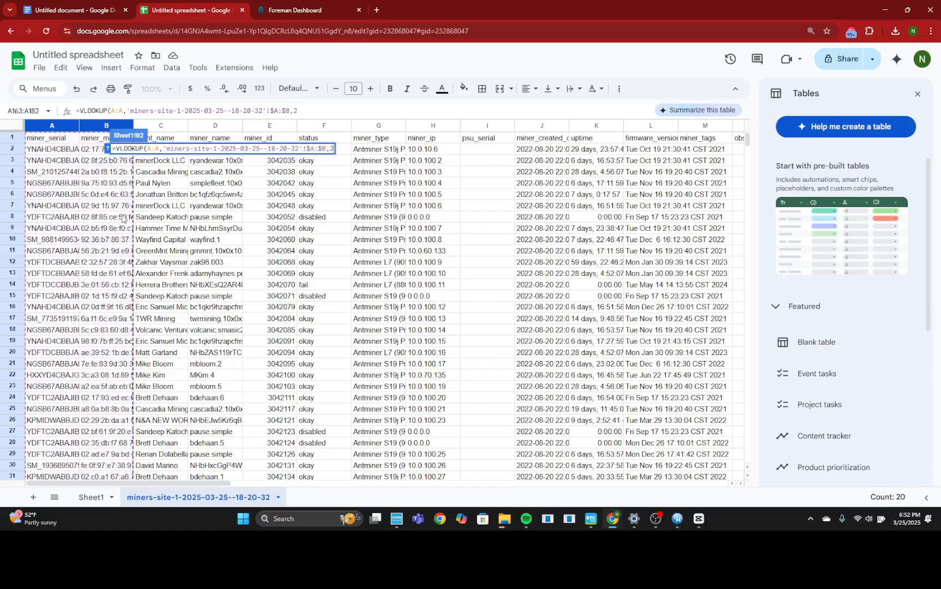
text(,)
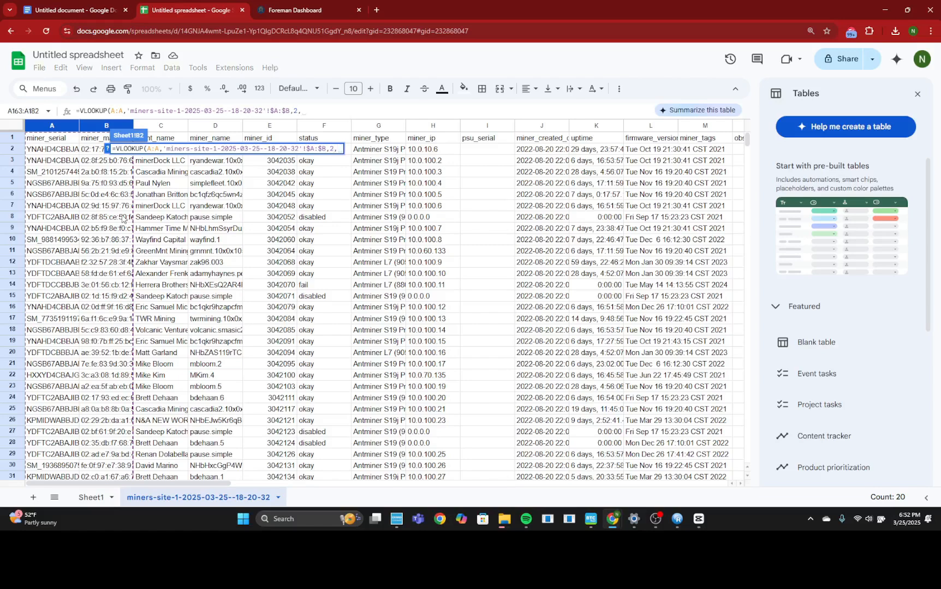
text(0)
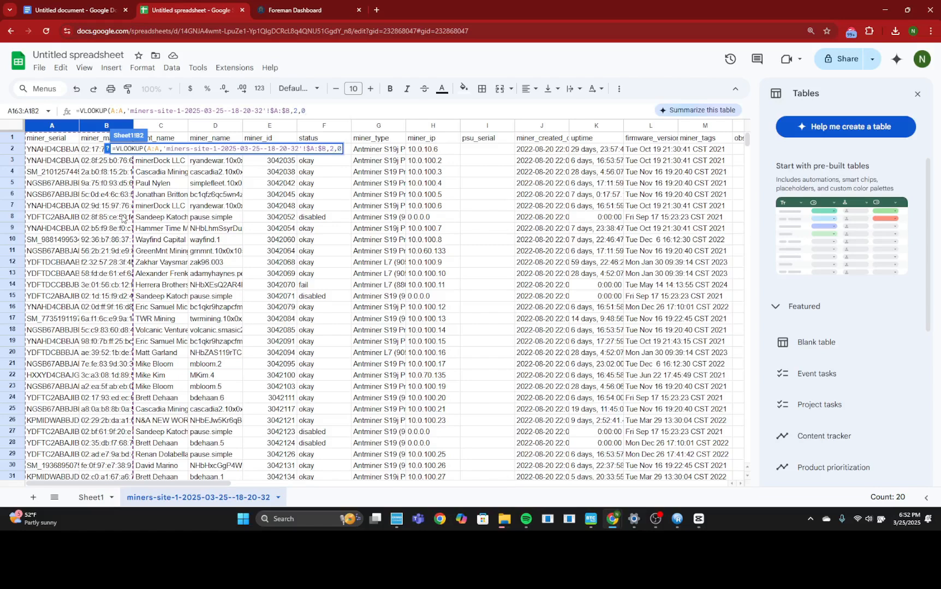
Step: Complete the B2 formula with column index 2 and exact match 0, and fill it down the MAC Address column to row 21
key(Return)
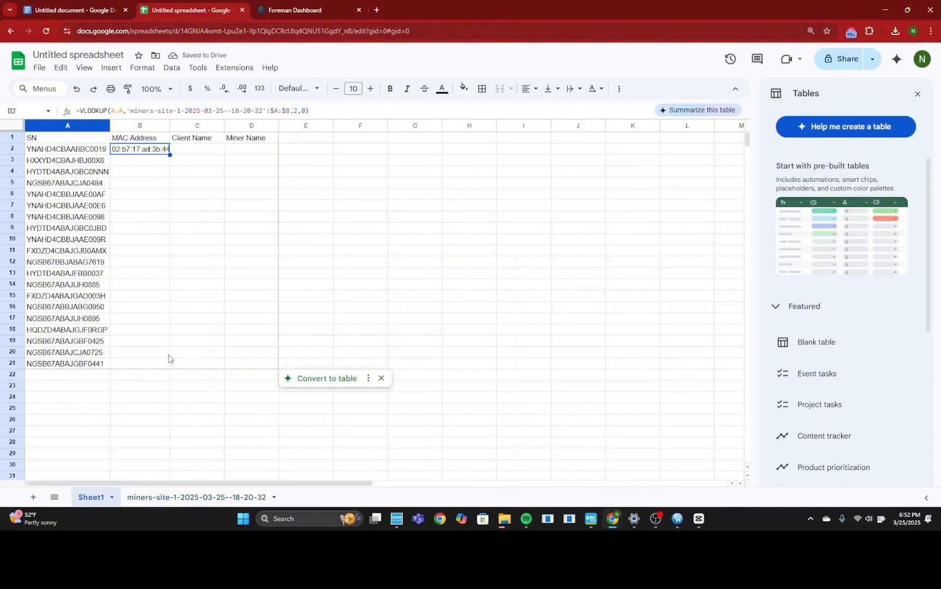
double_click(169, 155)
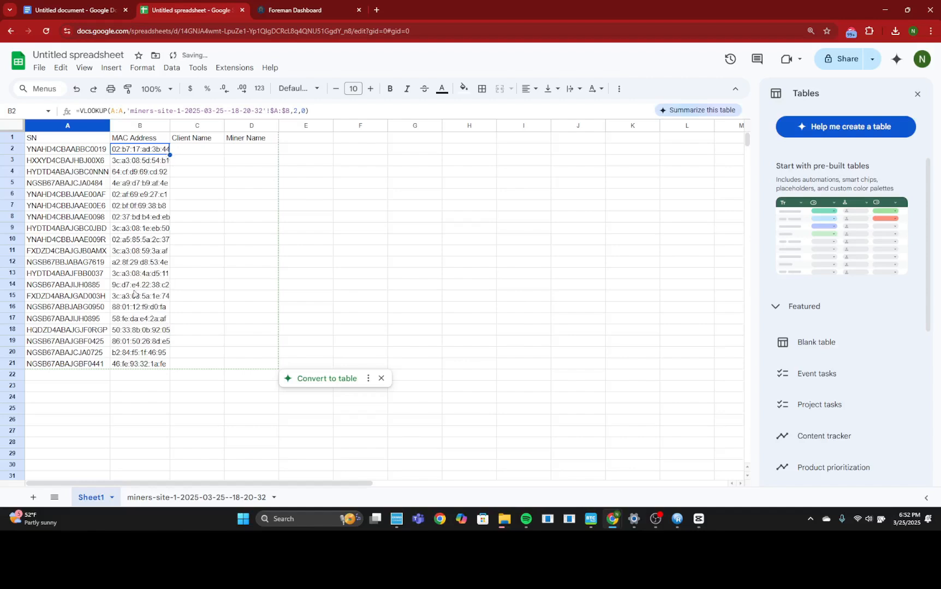
Step: Start a VLOOKUP formula in the Client Name cell C2 with the whole column A:A as the search key
click(211, 153)
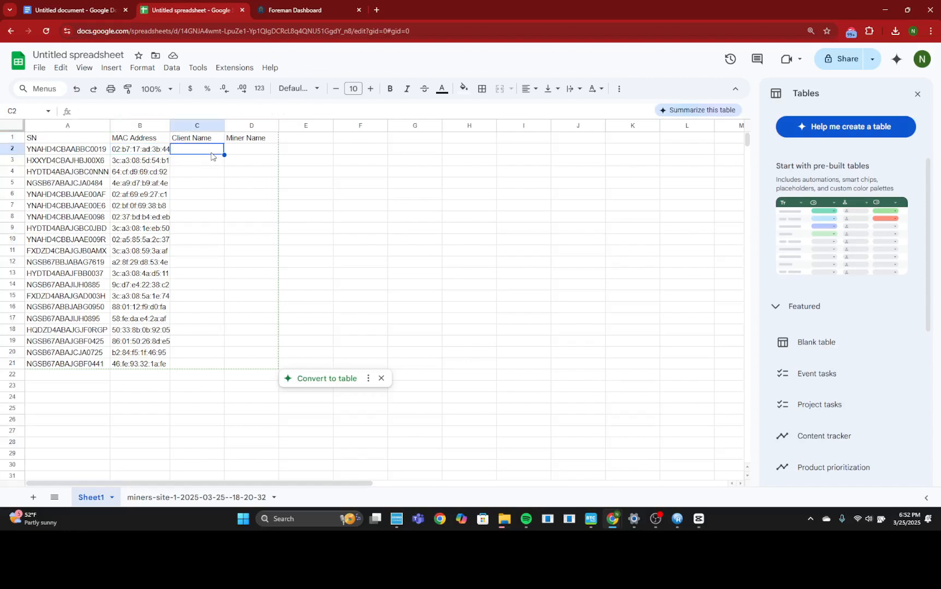
text(=VL)
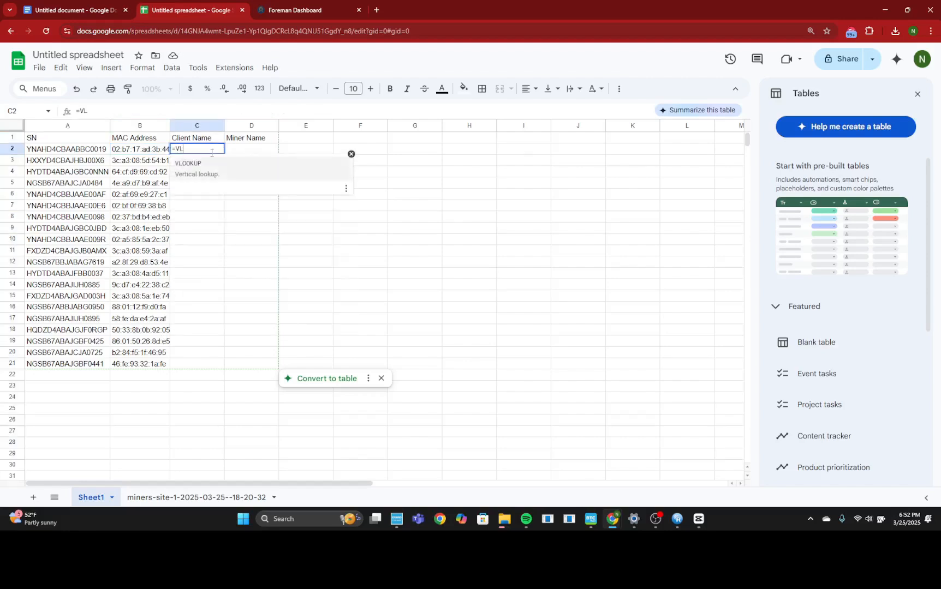
click(212, 165)
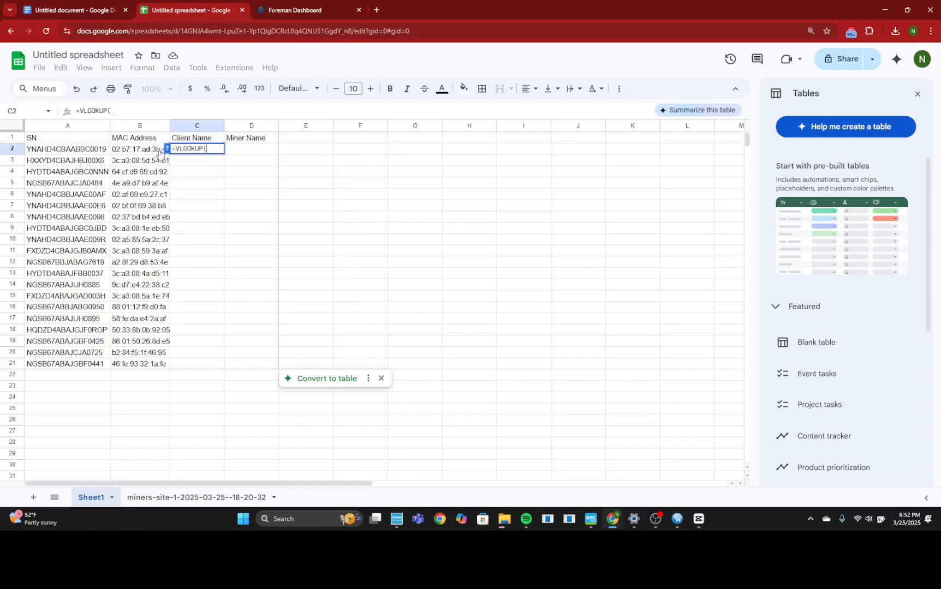
click(76, 126)
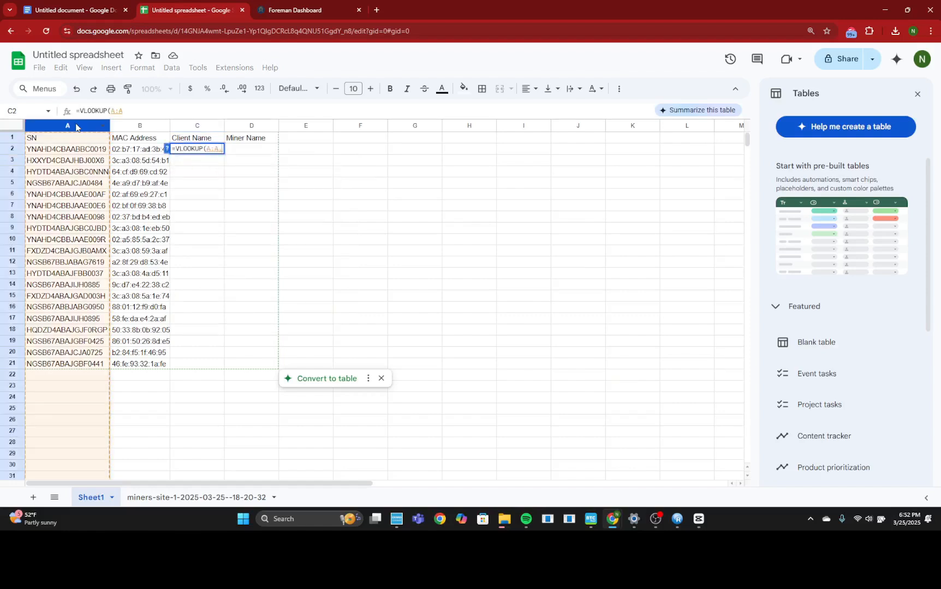
text(,)
Step: Set the C2 formula's lookup range to columns A through C of the miners-site-1 sheet as the absolute reference $A:$C
click(189, 499)
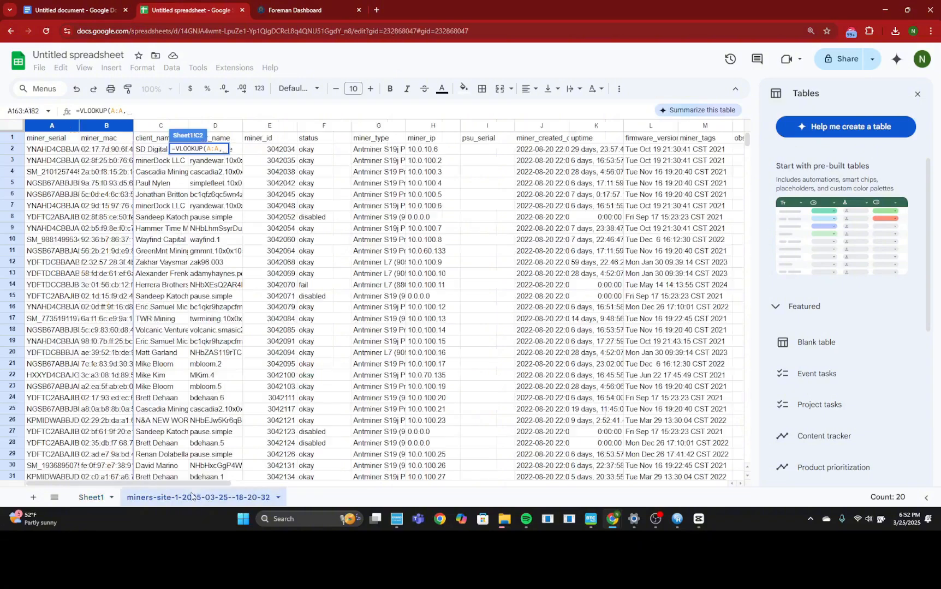
click(56, 126)
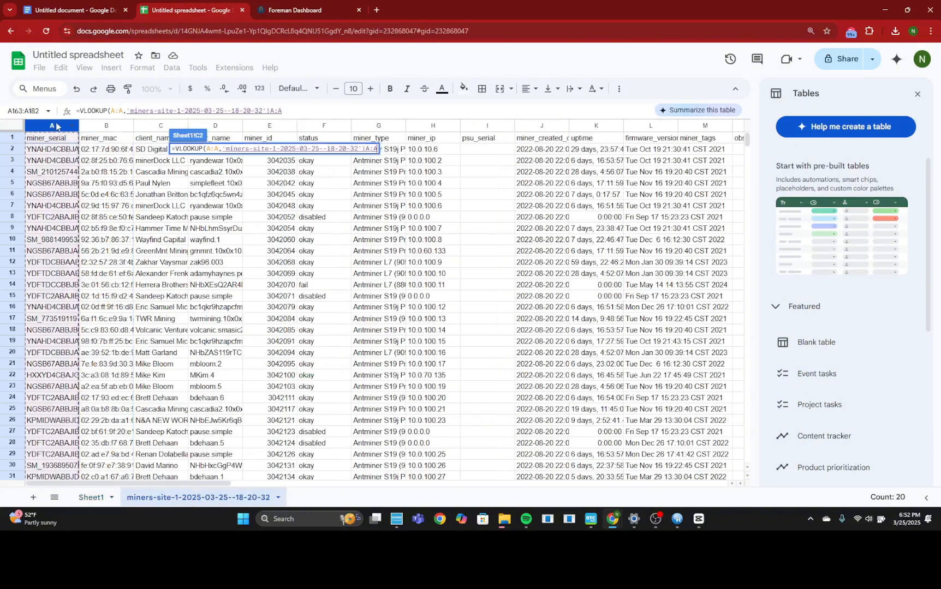
drag(56, 126, 167, 173)
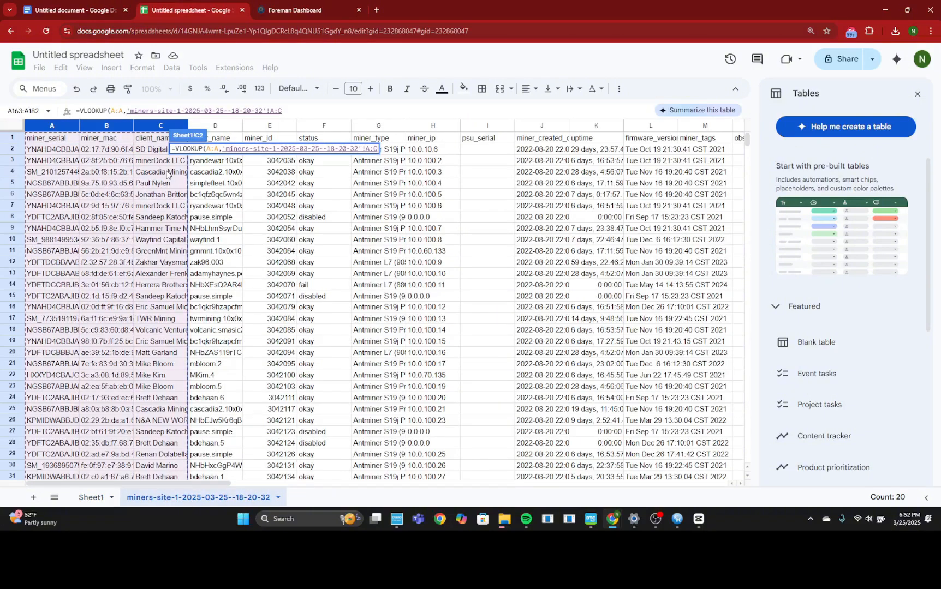
key(F4)
text(,3)
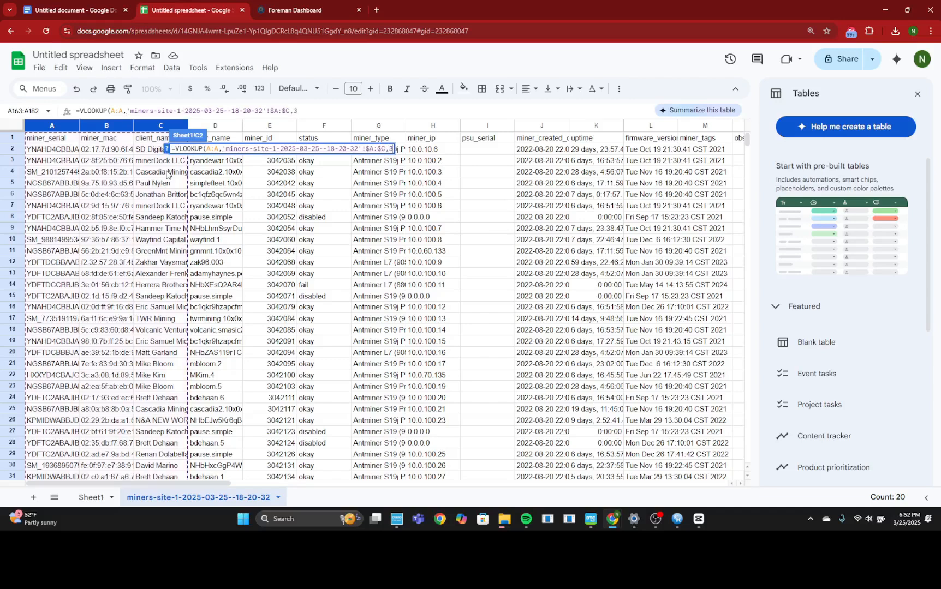
text(,)
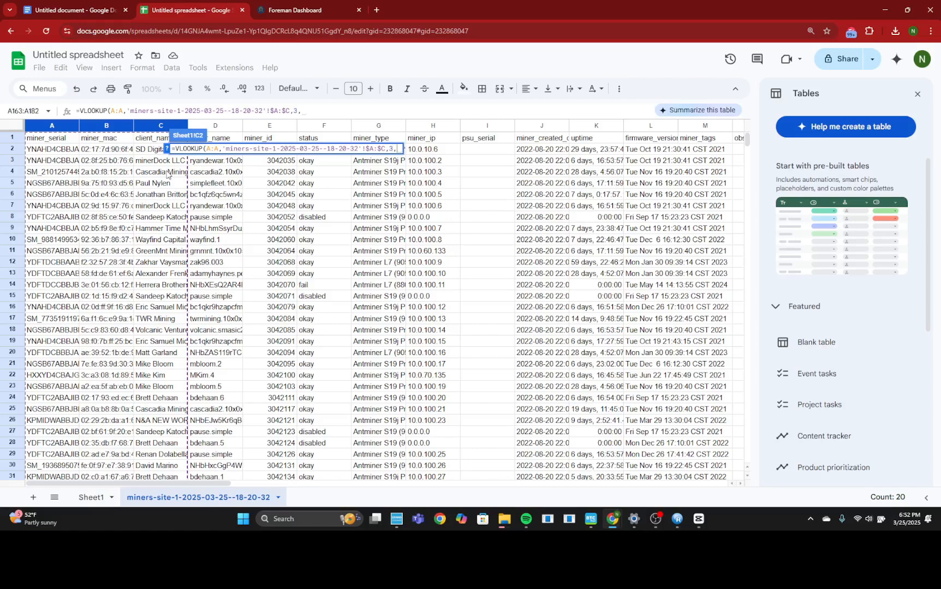
Step: Complete the C2 formula with column index 3 and exact match 0, and fill it down the Client Name column to row 21
text(0))
key(Return)
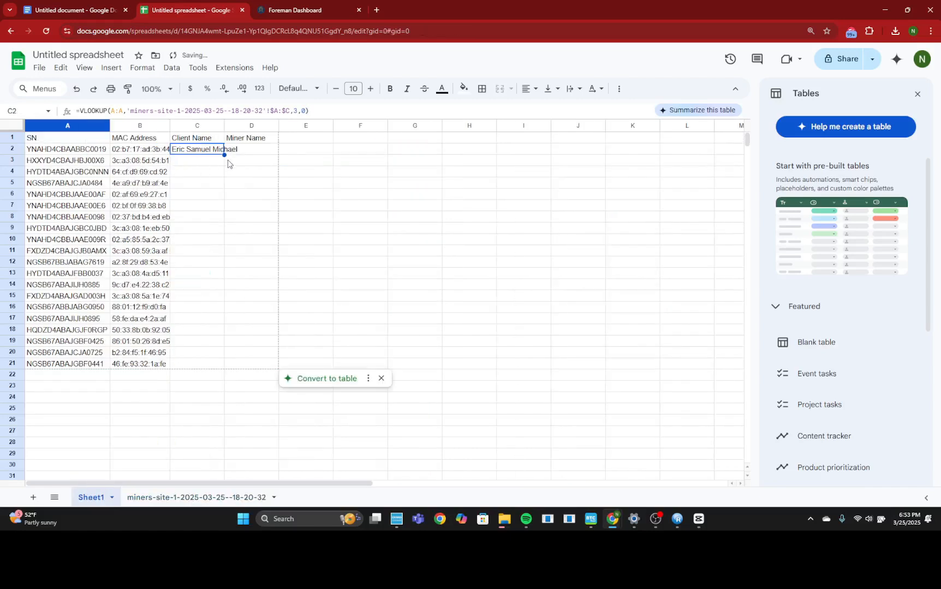
double_click(224, 155)
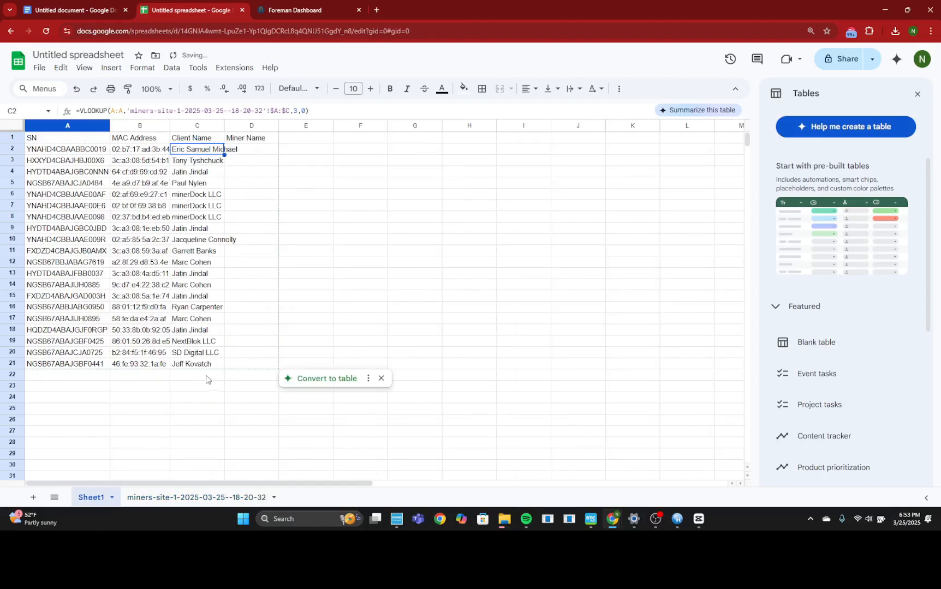
Step: Start a VLOOKUP formula in the Miner Name cell D2 with the whole column A:A as the search key
click(254, 154)
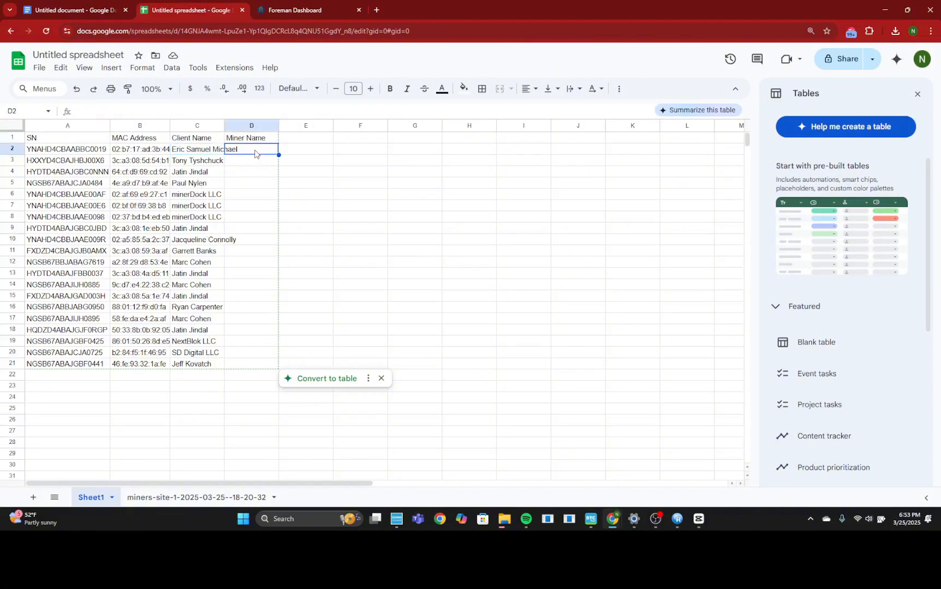
text(=)
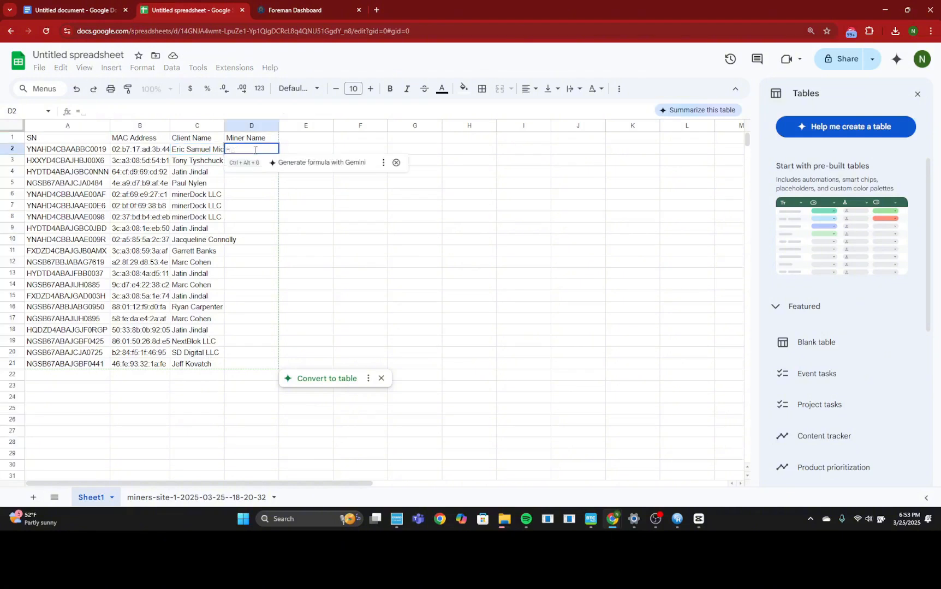
text(VLO)
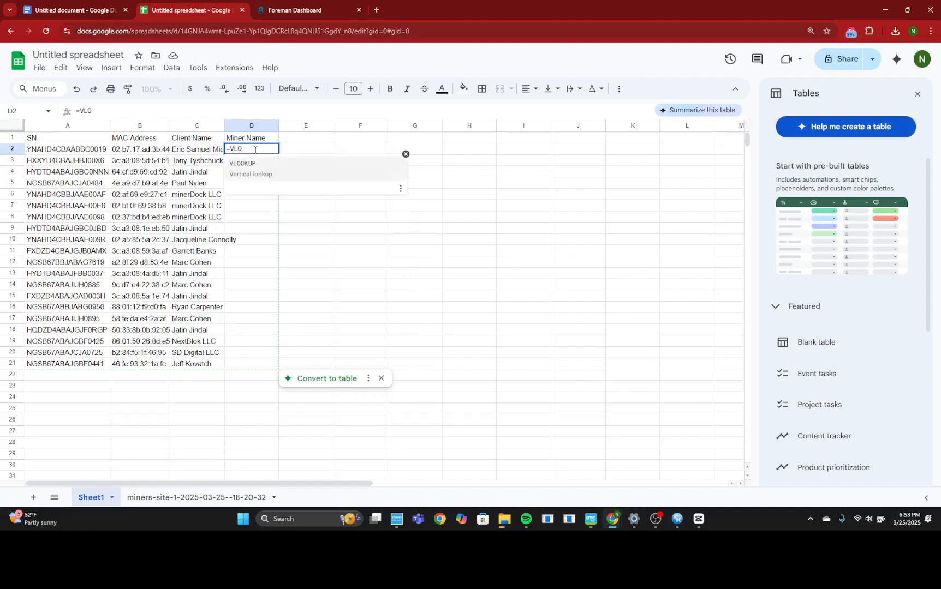
click(258, 169)
click(79, 129)
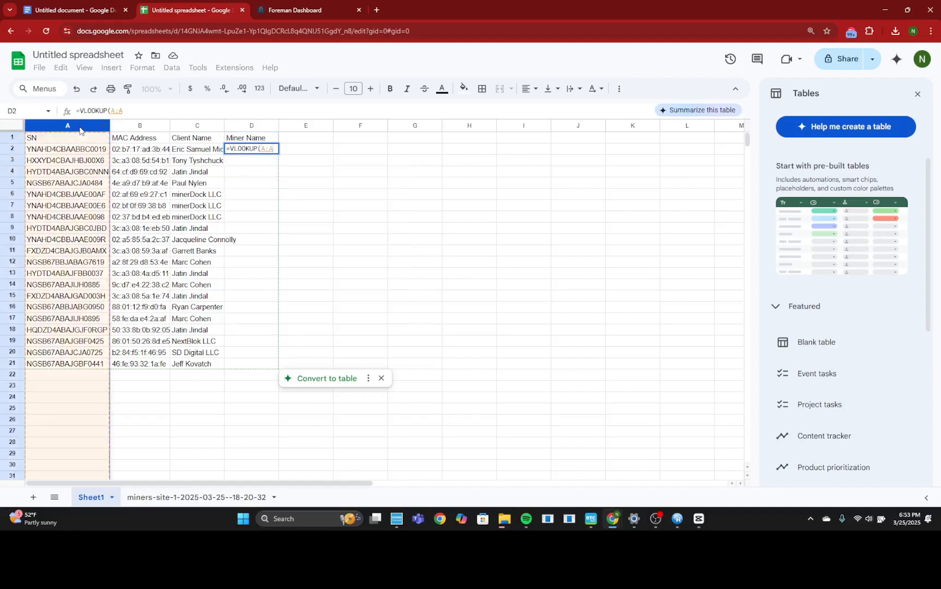
text(,)
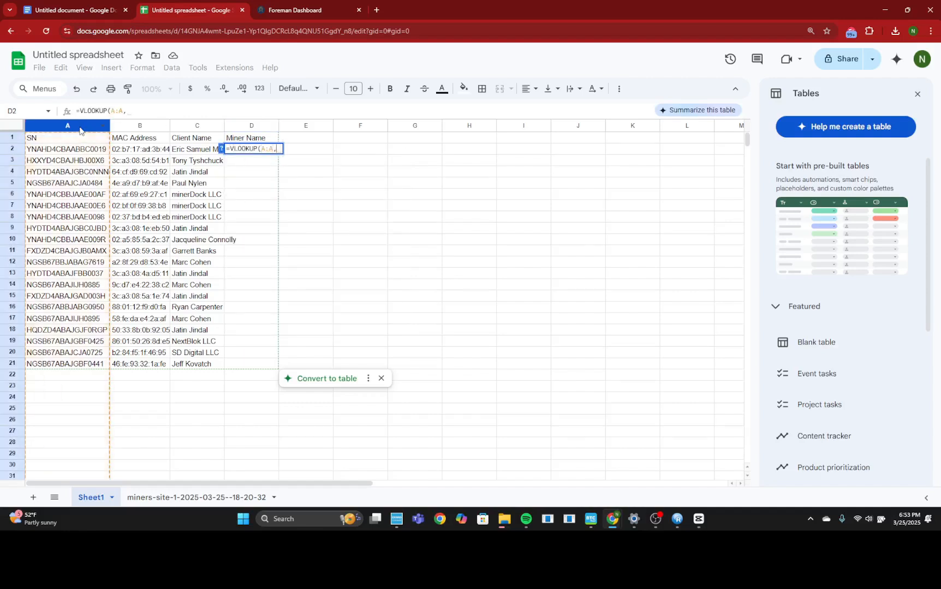
Step: Set the D2 formula's lookup range to columns A through D of the miners-site-1 sheet as the absolute reference $A:$D
click(176, 501)
drag(53, 129, 211, 170)
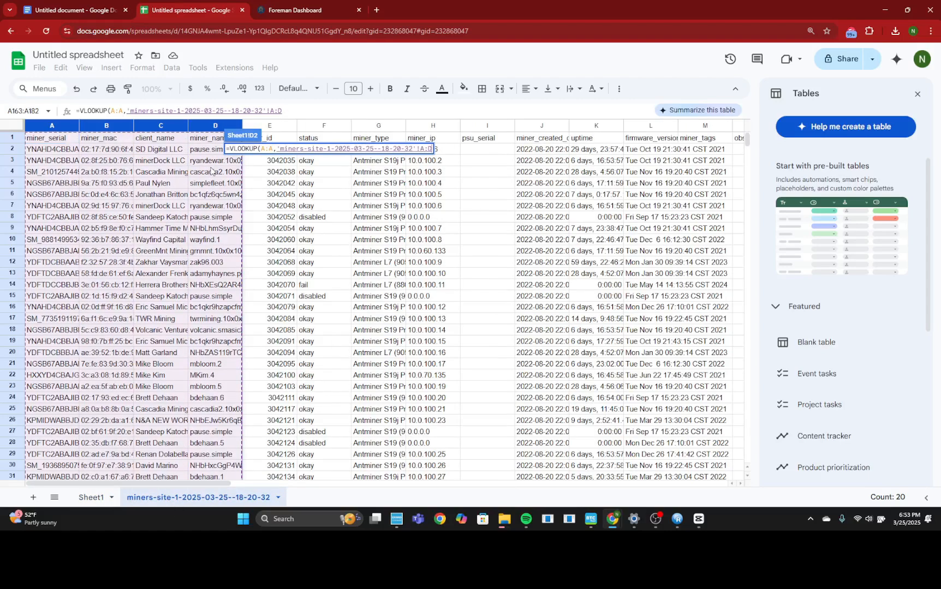
key(F4)
text(,4)
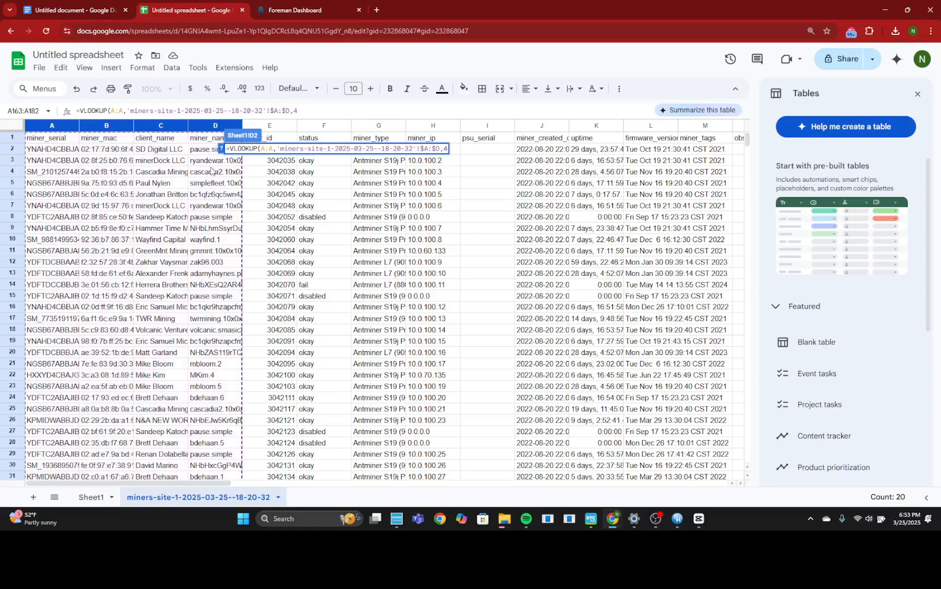
text(,0))
Step: Complete the D2 formula with column index 4 and exact match 0, and fill it down the Miner Name column to row 21
key(Return)
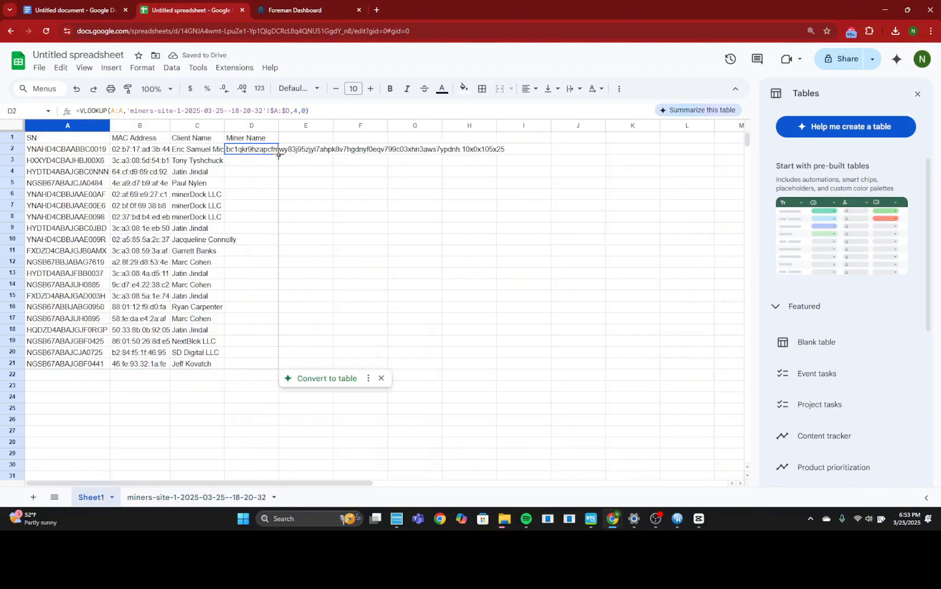
double_click(278, 155)
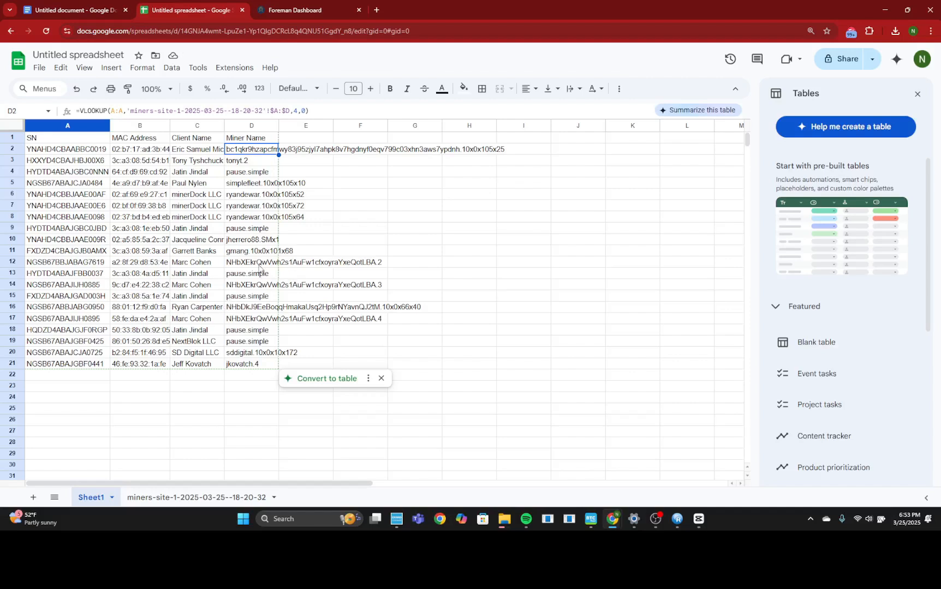
drag(93, 150, 216, 151)
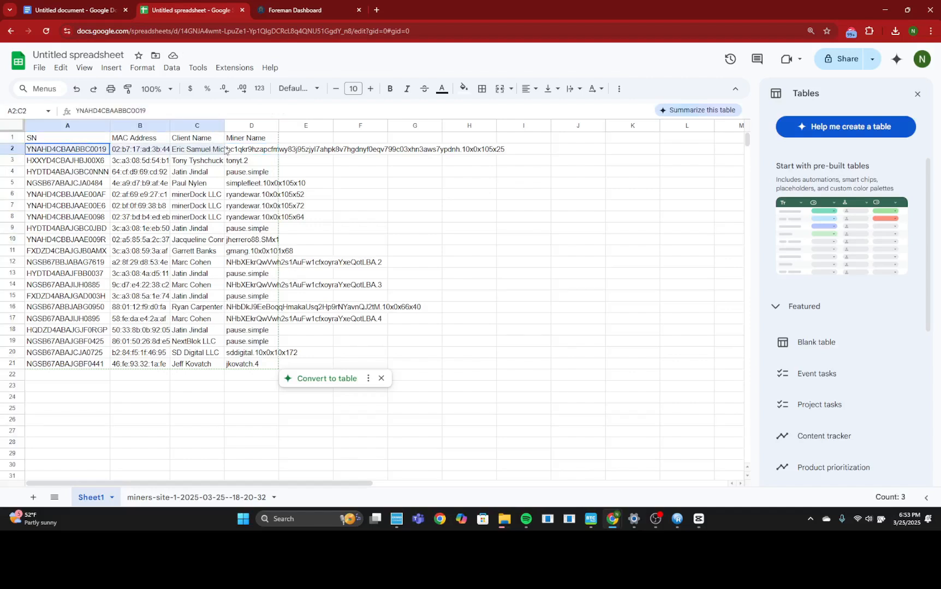